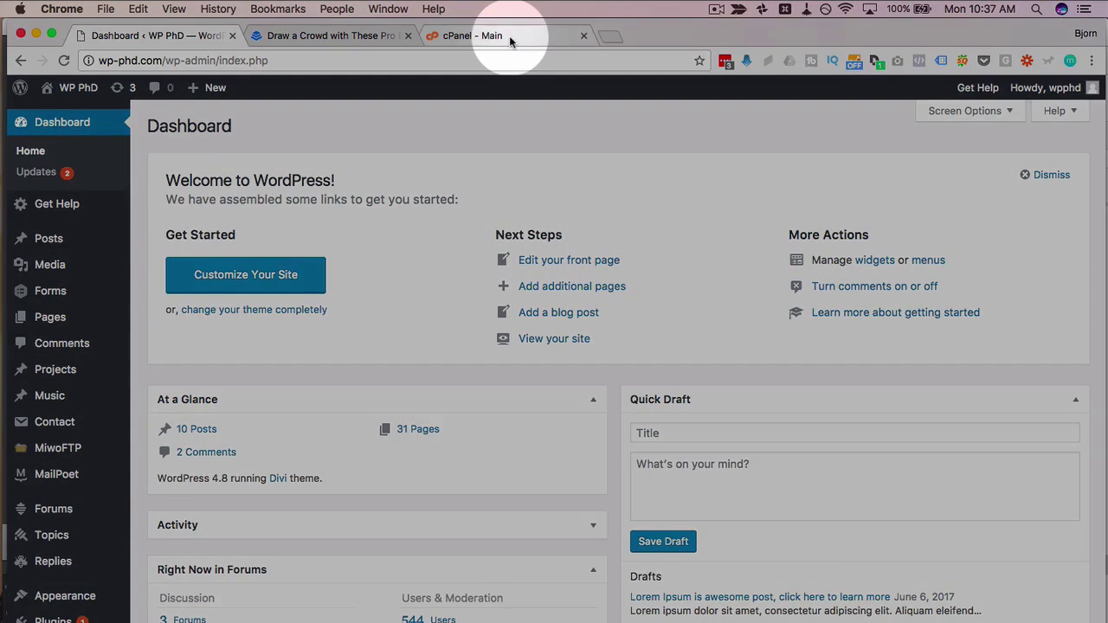
# Step: Open the cPanel File Manager and browse the contents of the public_html folder
pyautogui.click(507, 36)
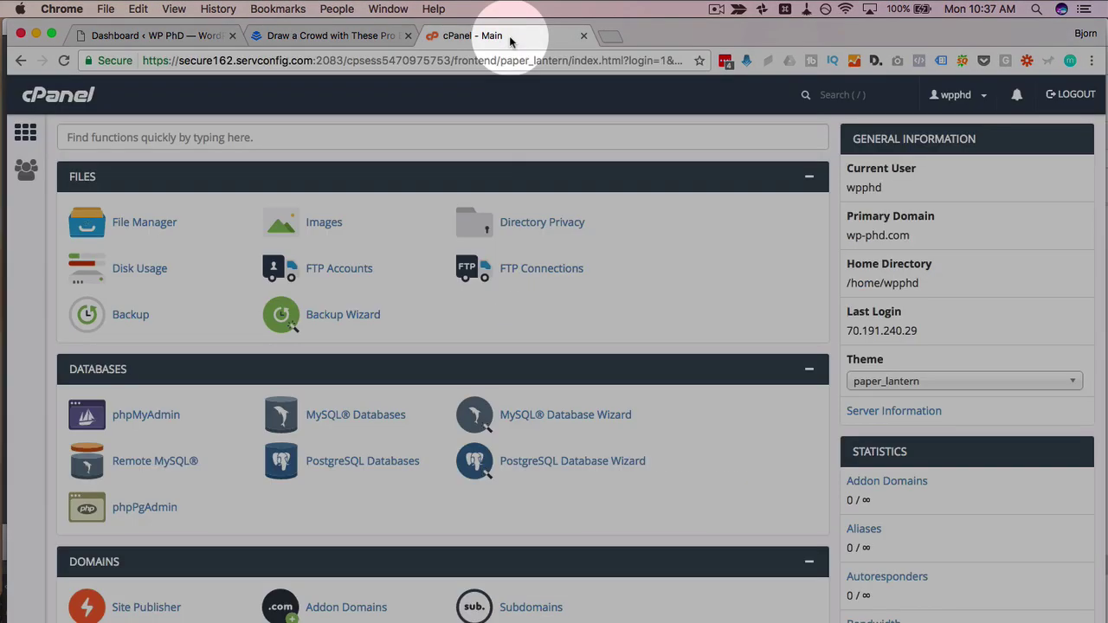
pyautogui.click(119, 227)
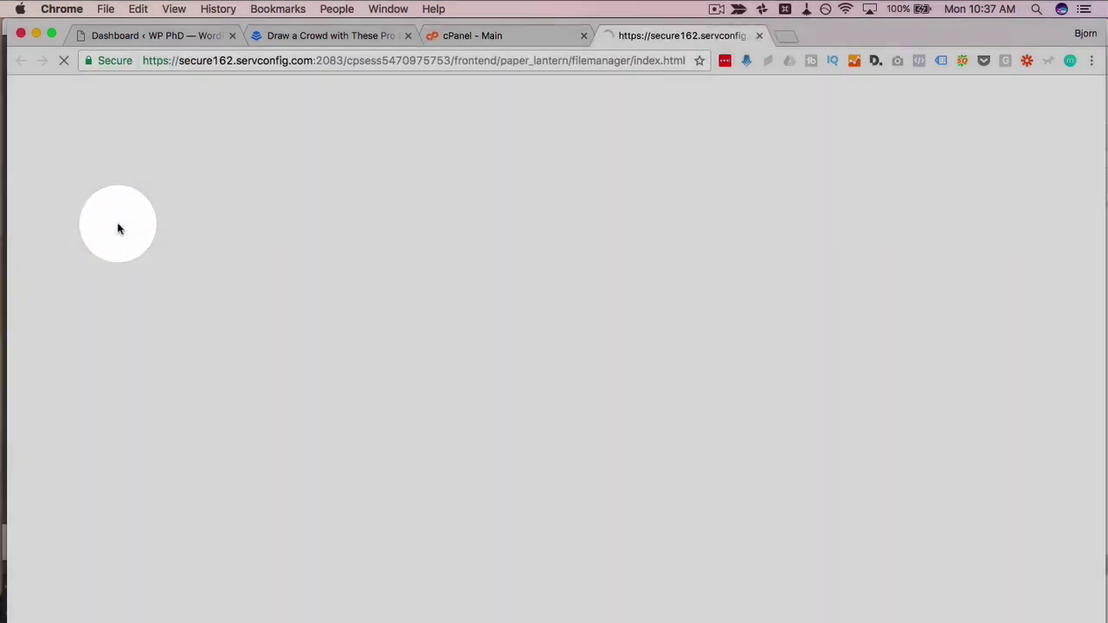
pyautogui.doubleClick(372, 515)
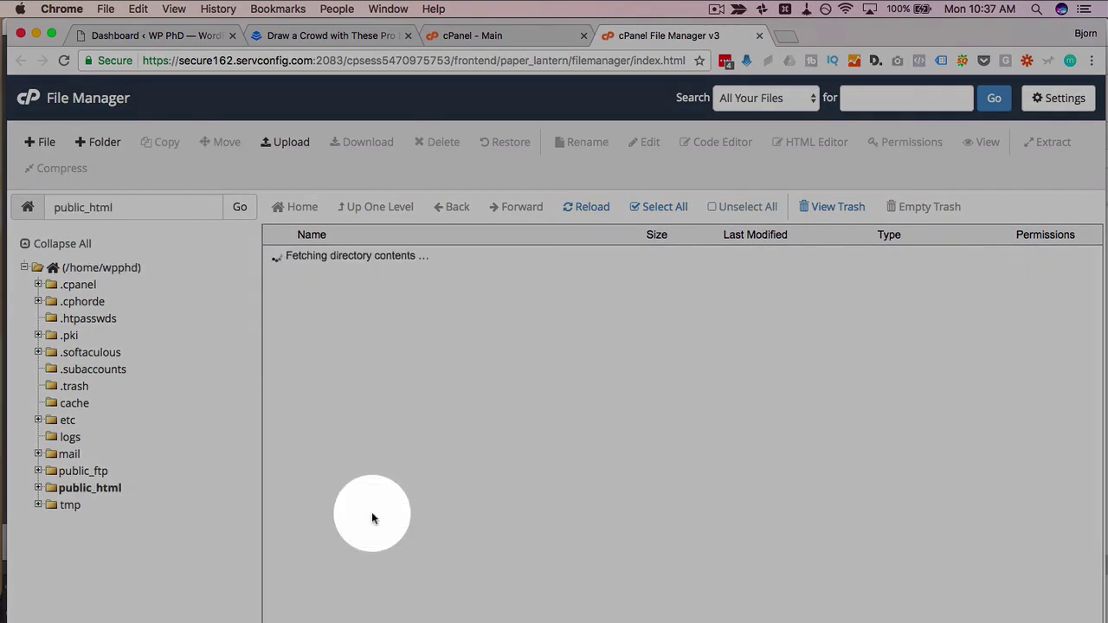
pyautogui.scroll(-1, 440, 502)
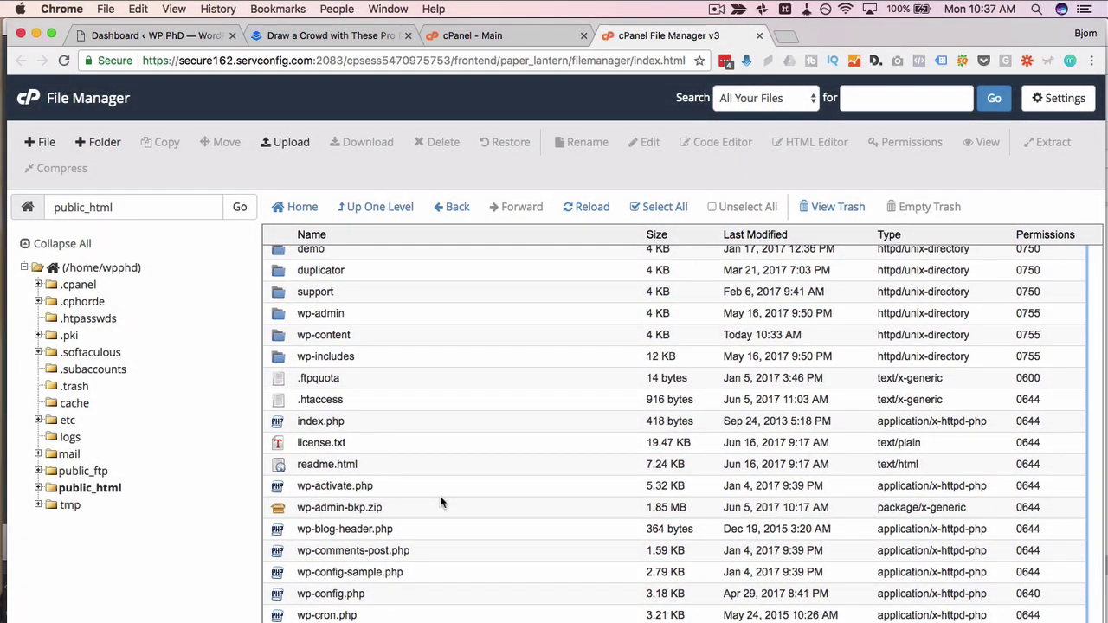
pyautogui.scroll(1, 440, 502)
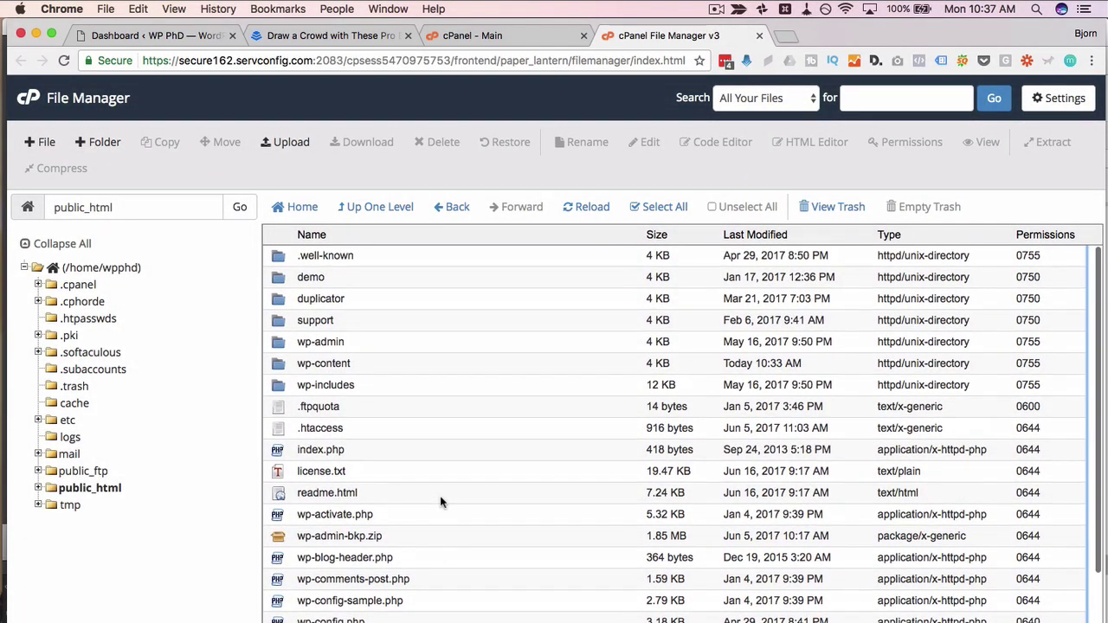
pyautogui.click(99, 144)
pyautogui.write('html')
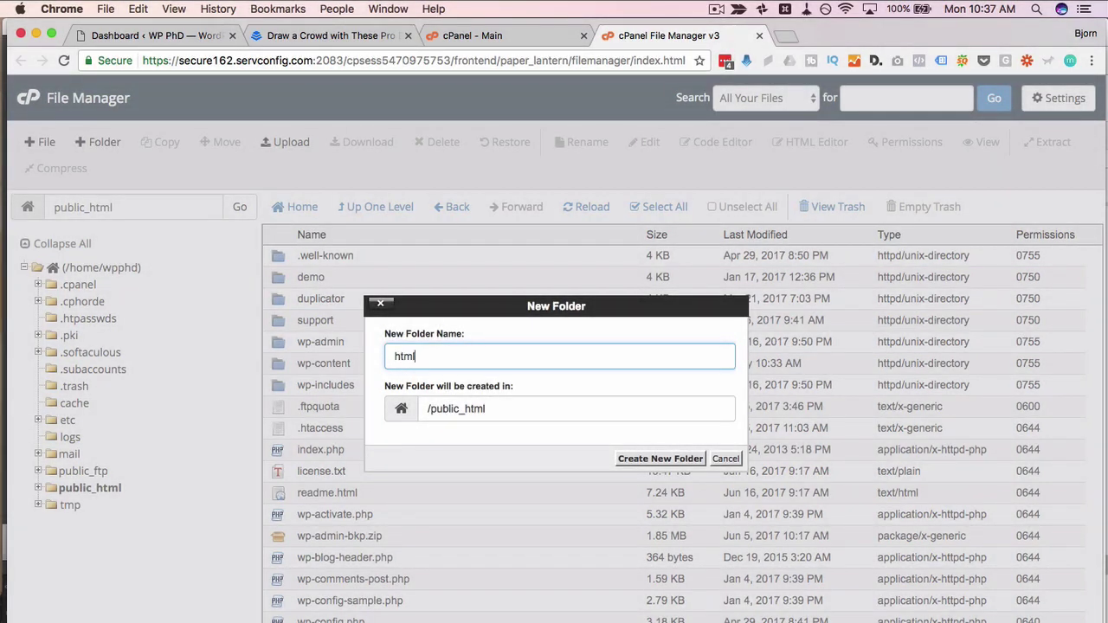
pyautogui.click(671, 458)
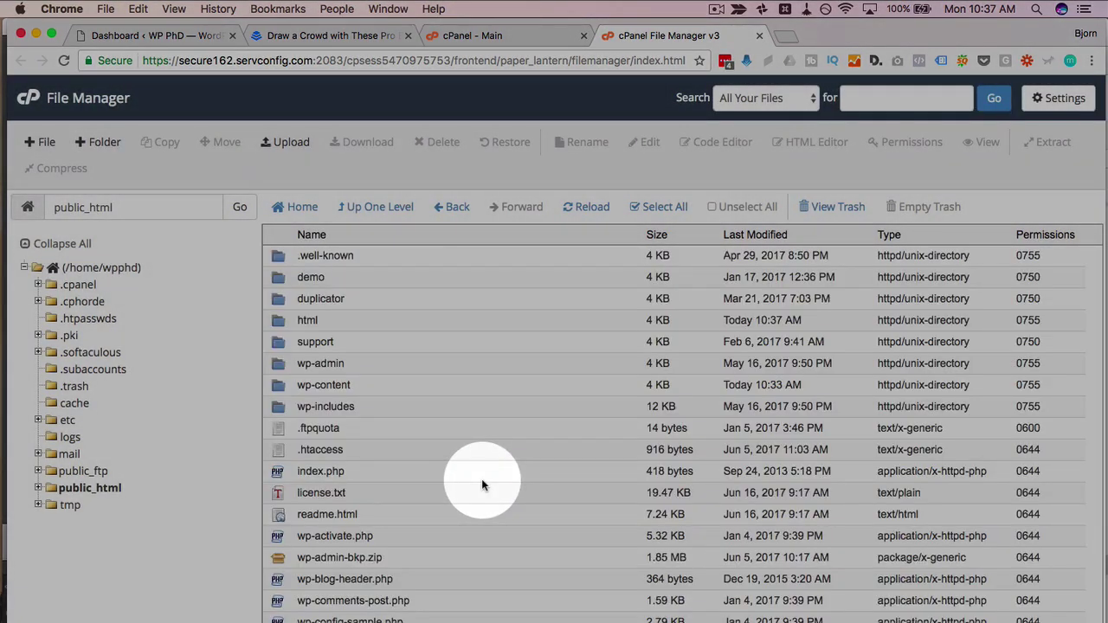
pyautogui.click(345, 320)
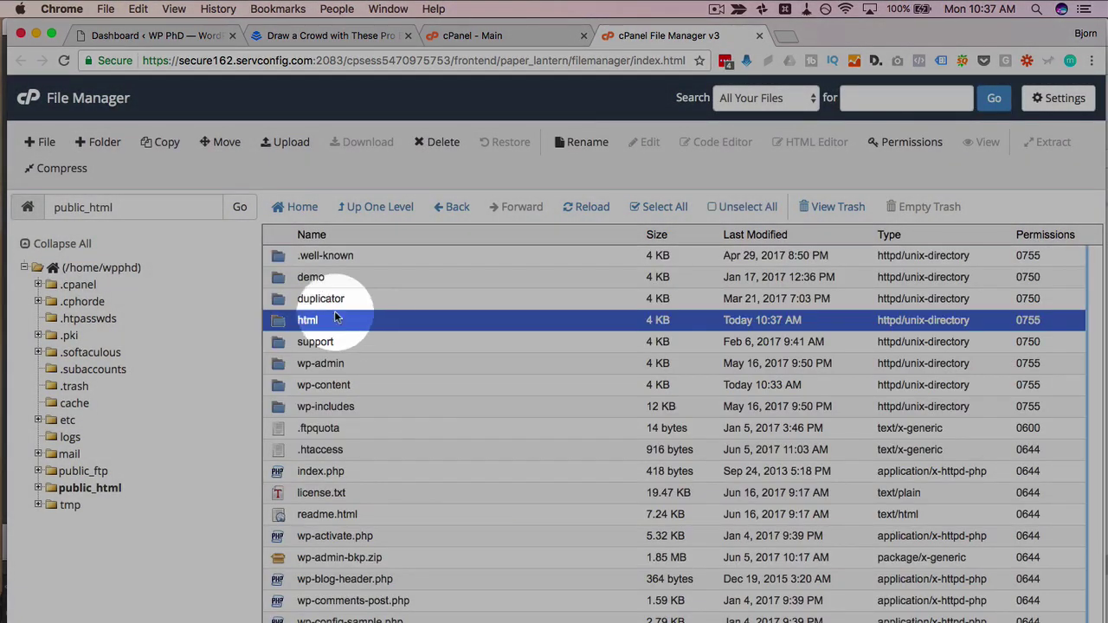
pyautogui.click(421, 141)
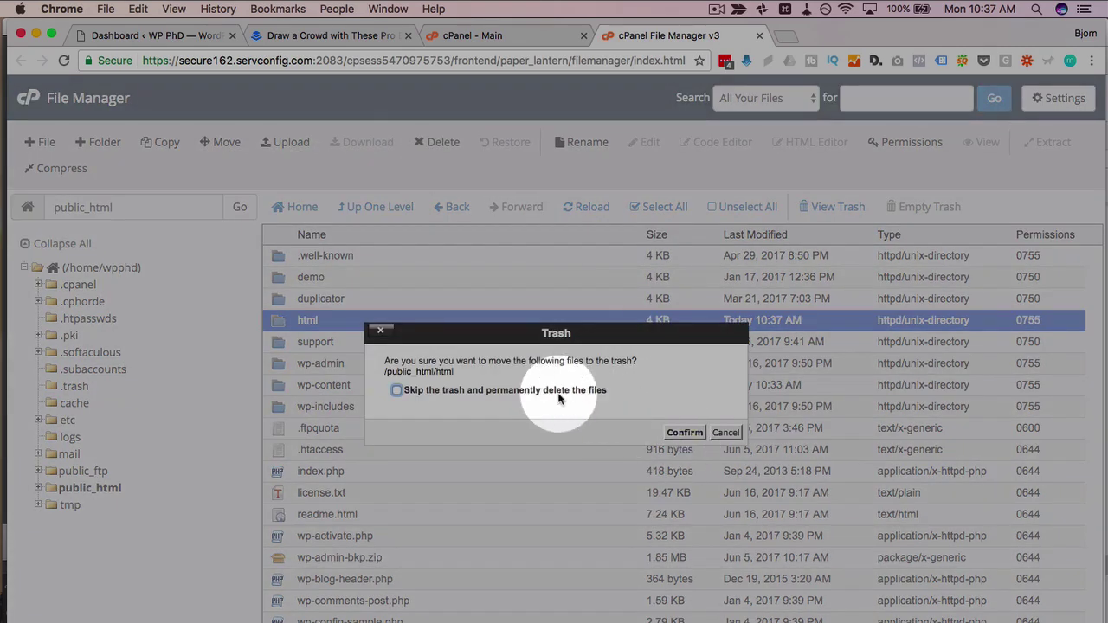
pyautogui.click(684, 432)
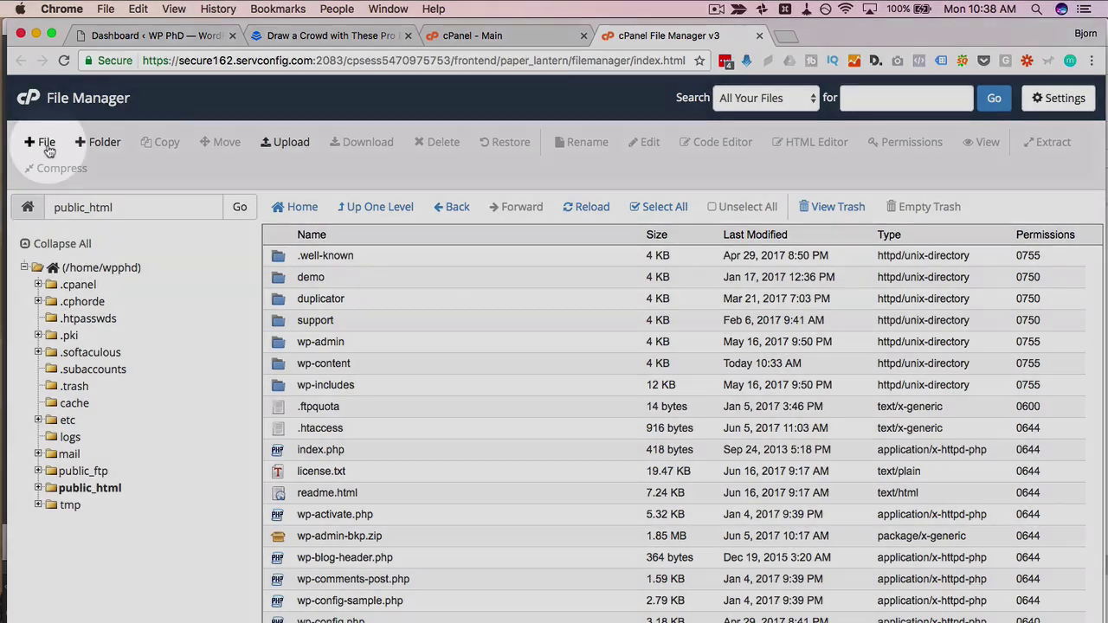
# Step: Create the file hello.html in public_html, fill it with the text "Hello World" in the Code Editor and save it
pyautogui.click(40, 142)
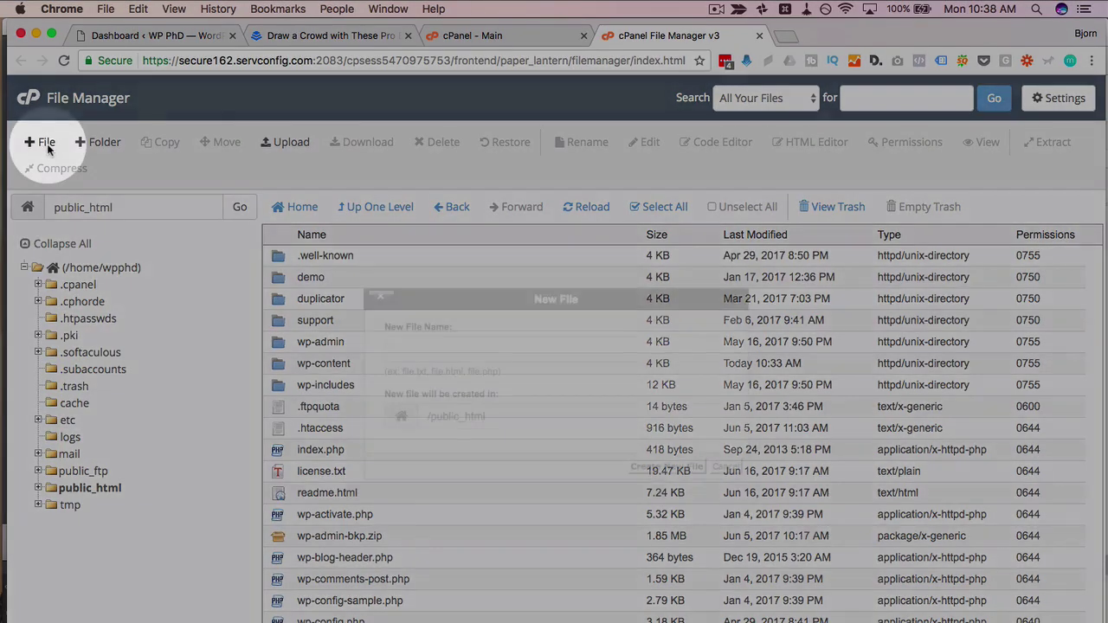
pyautogui.click(425, 349)
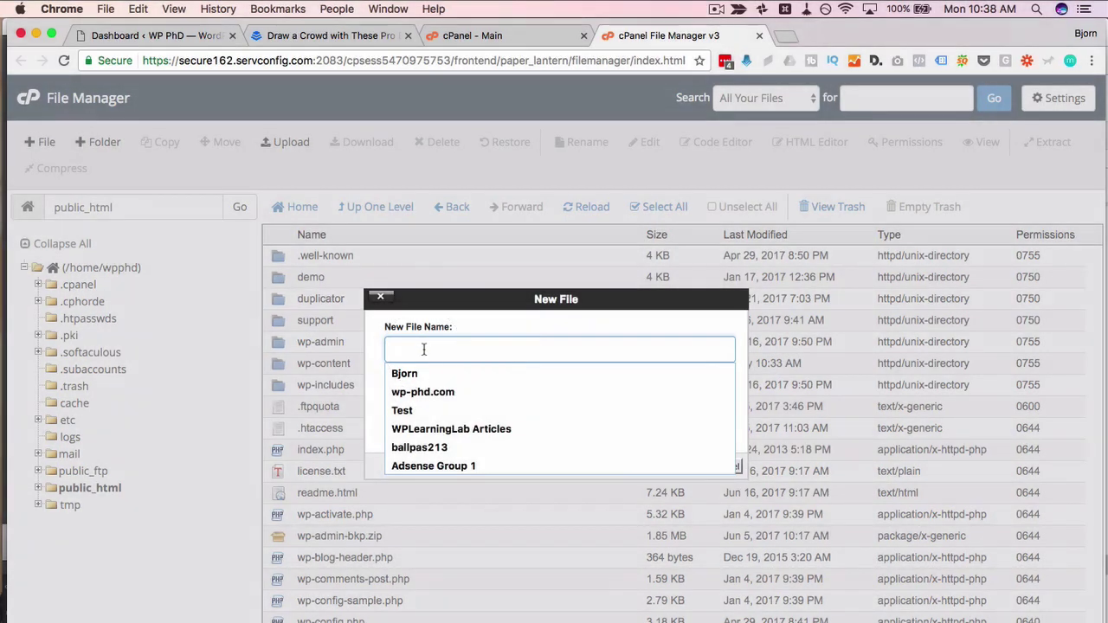
pyautogui.write('hello.html')
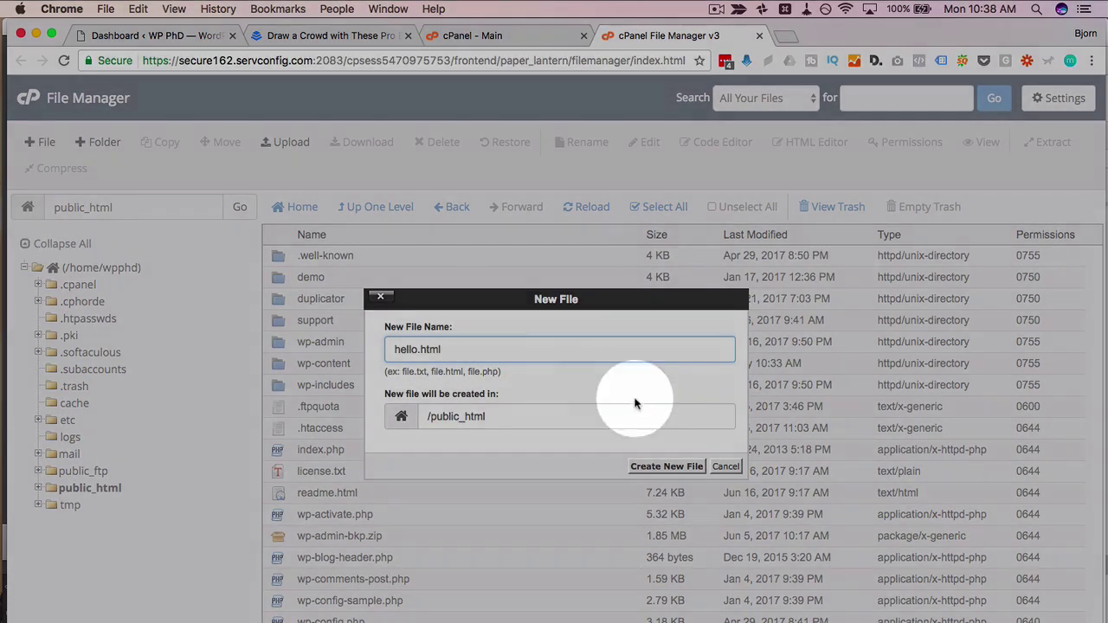
pyautogui.click(667, 466)
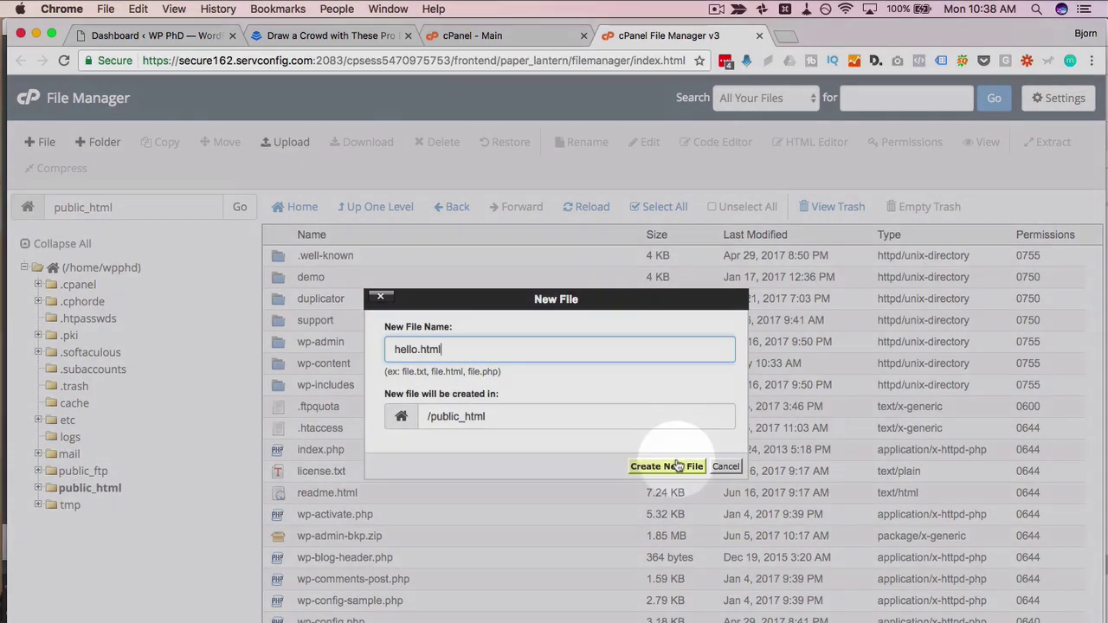
pyautogui.click(362, 411)
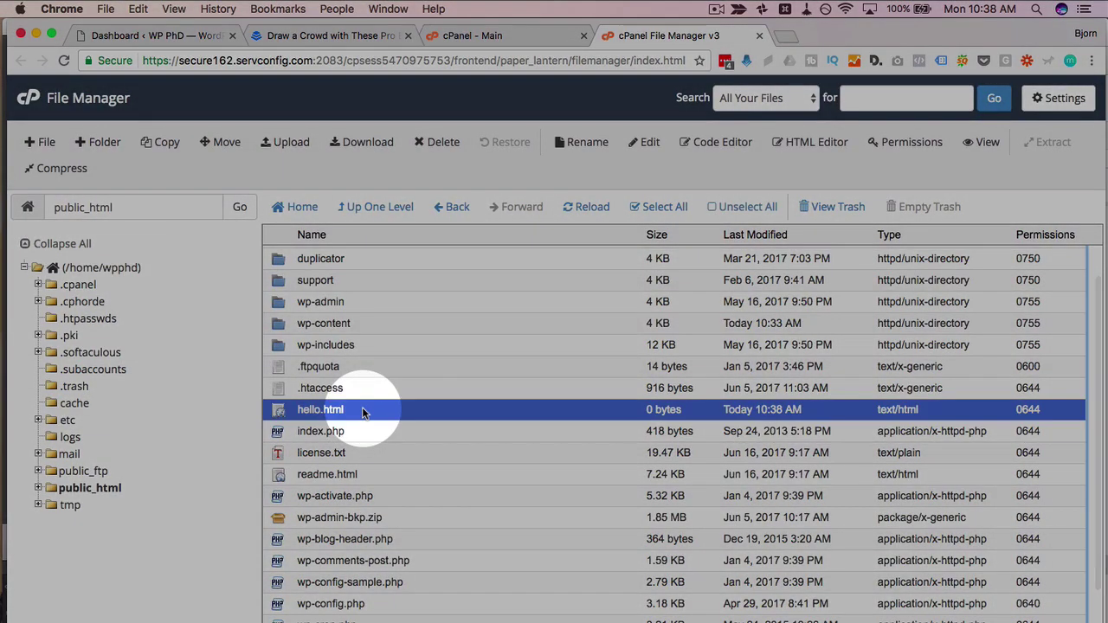
pyautogui.click(723, 143)
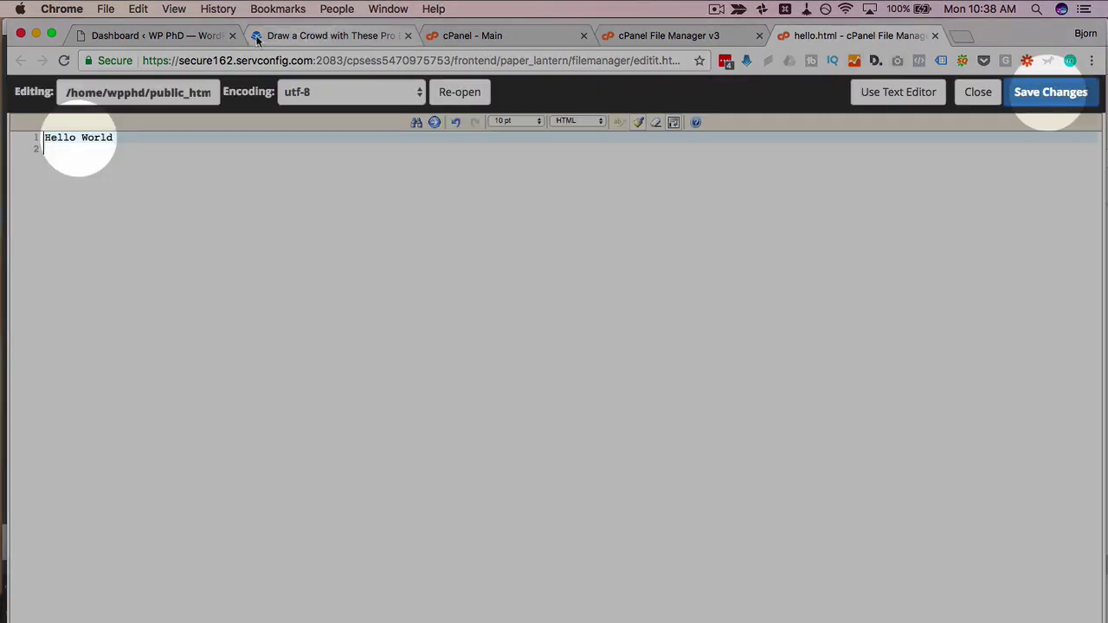
# Step: Open the WP PhD site in a new tab and load wp-phd.com/hello.html to check the page's text
pyautogui.click(187, 35)
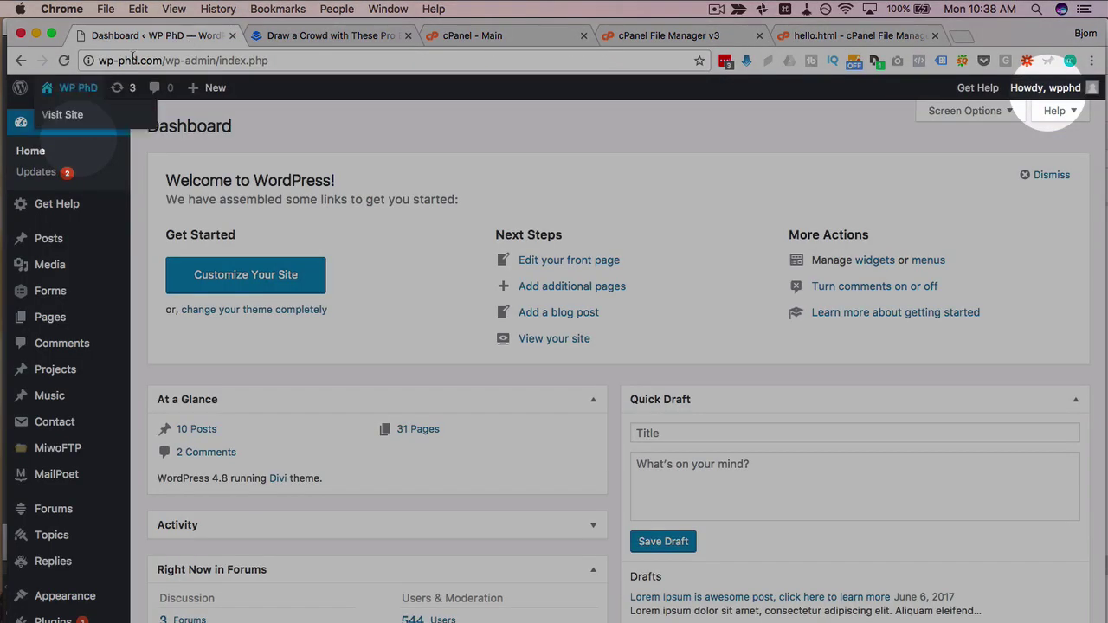
pyautogui.keyDown('super'); pyautogui.click(87, 87); pyautogui.keyUp('super')
pyautogui.click(261, 36)
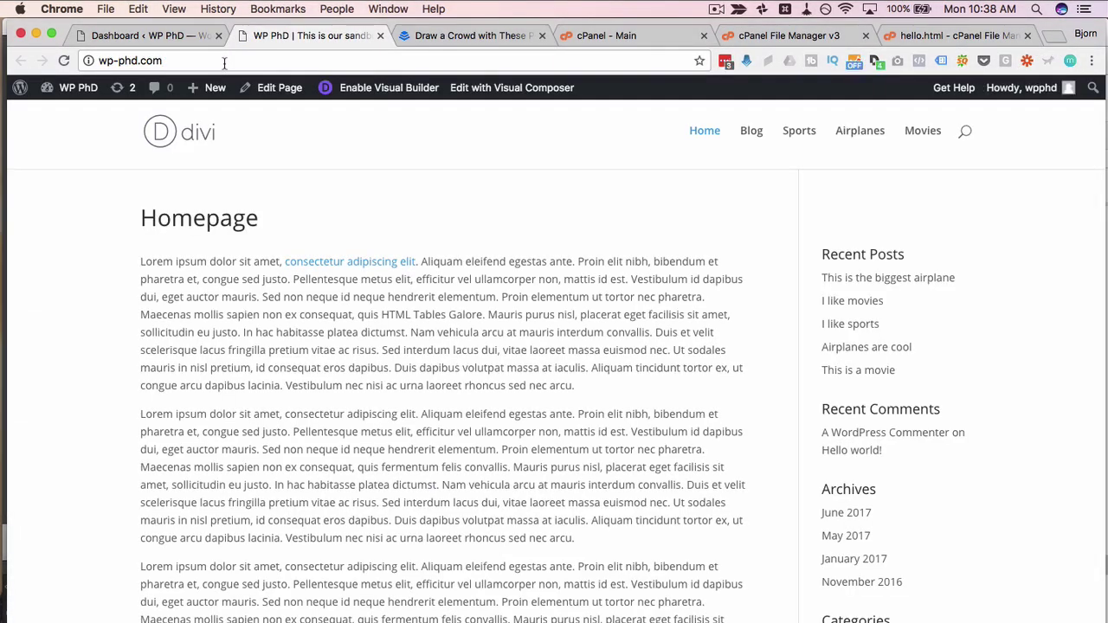
pyautogui.click(224, 60)
pyautogui.press('Right')
pyautogui.write('/hel')
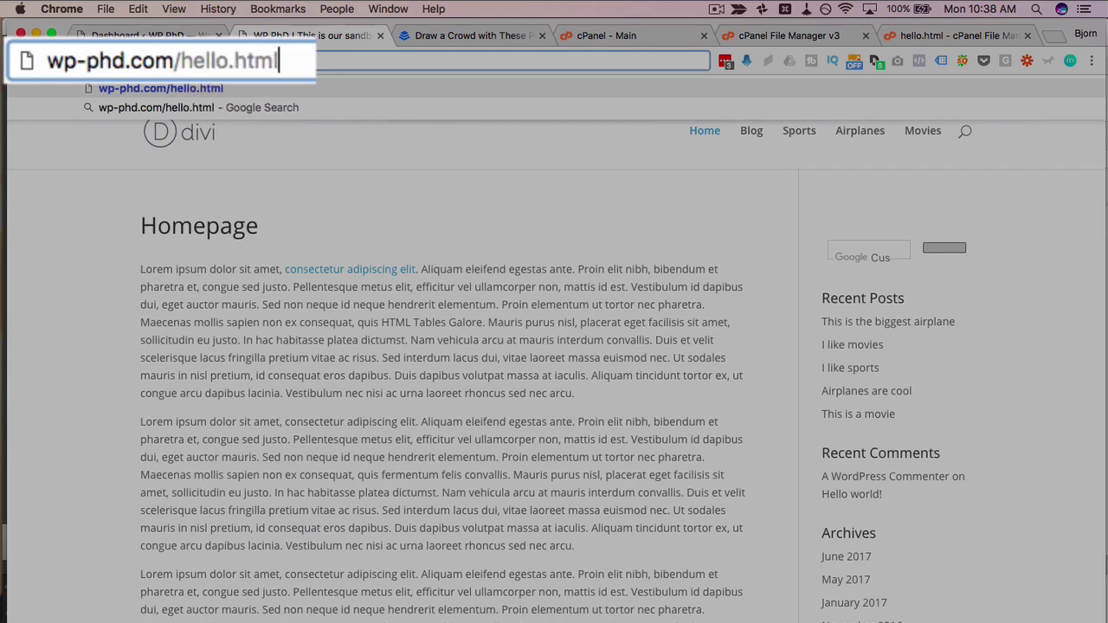
pyautogui.press('Return')
pyautogui.tripleClick(13, 88)
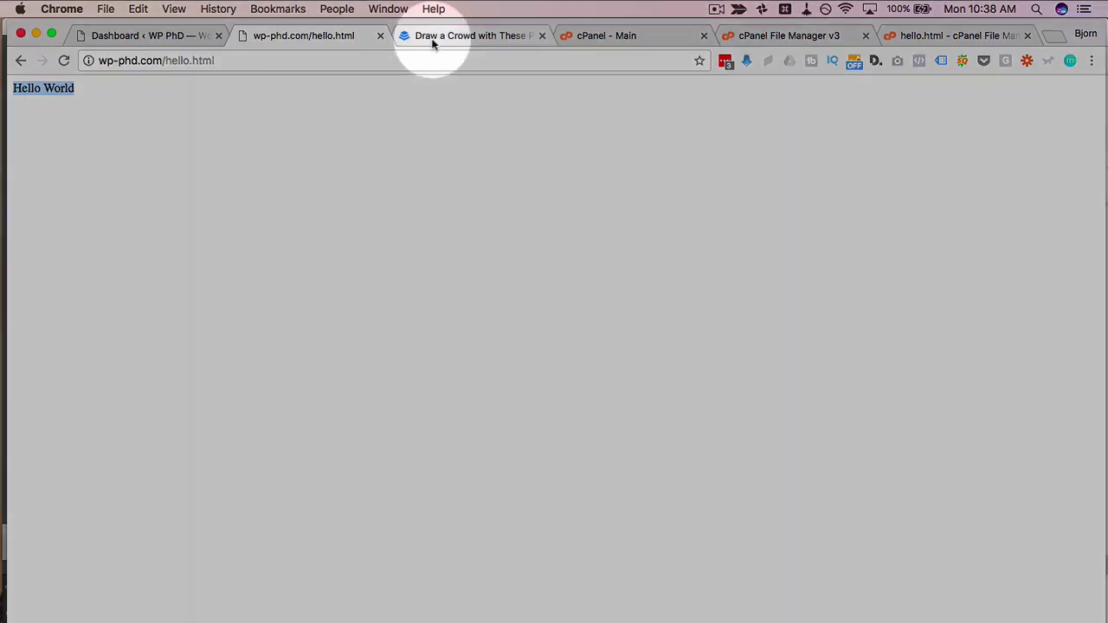
# Step: Find the top 2 event landing pages offer in the Leadpages event marketing article and submit the form requesting the free templates
pyautogui.click(435, 36)
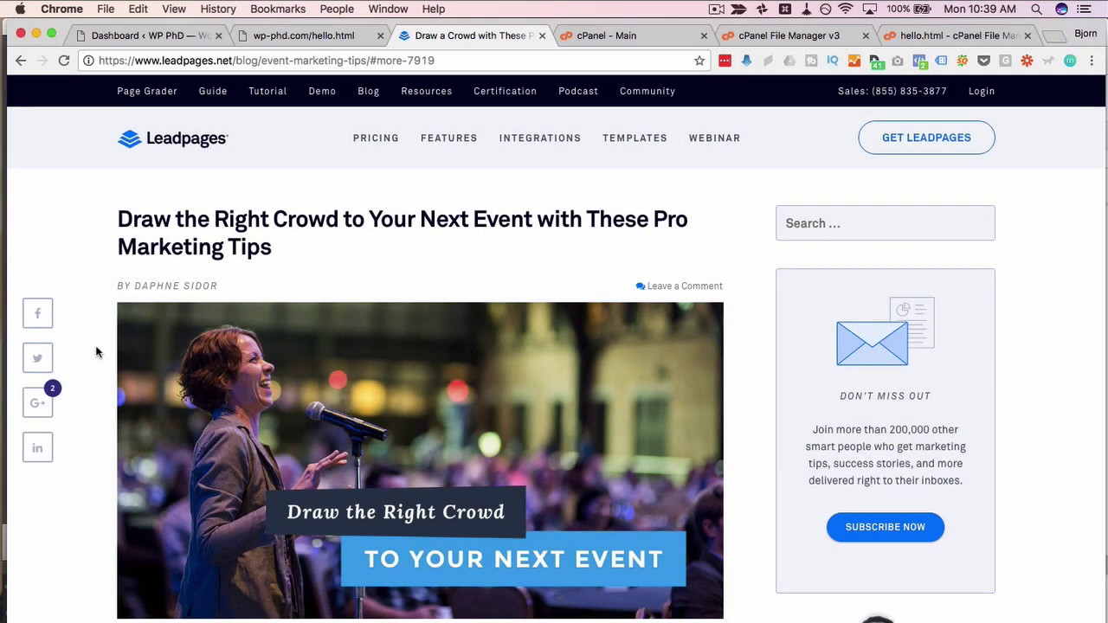
pyautogui.scroll(-5, 96, 352)
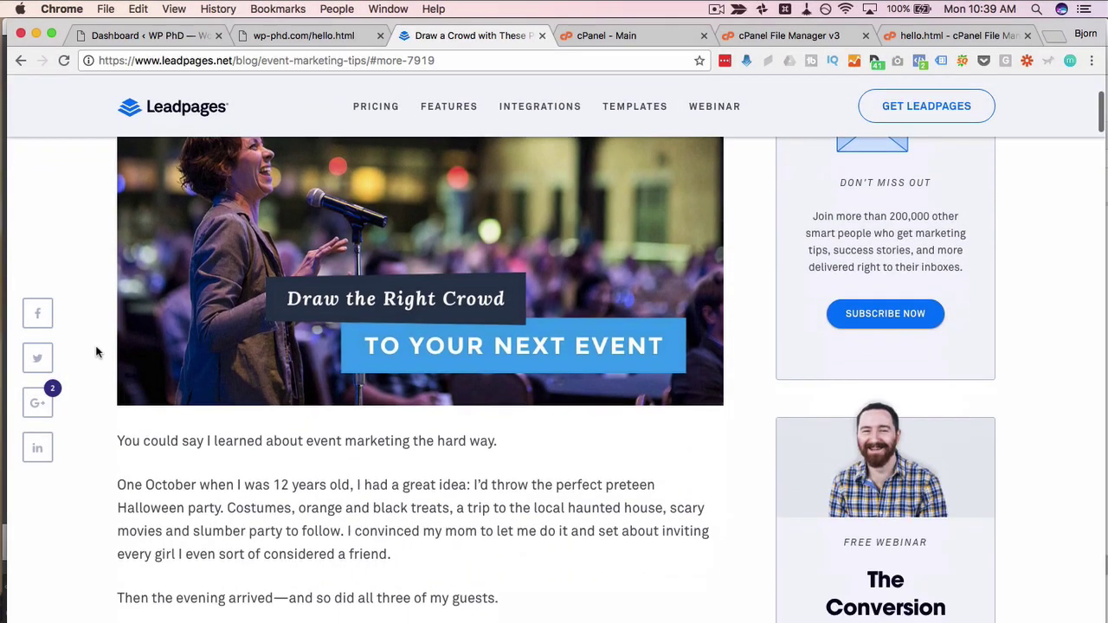
pyautogui.scroll(-10, 97, 352)
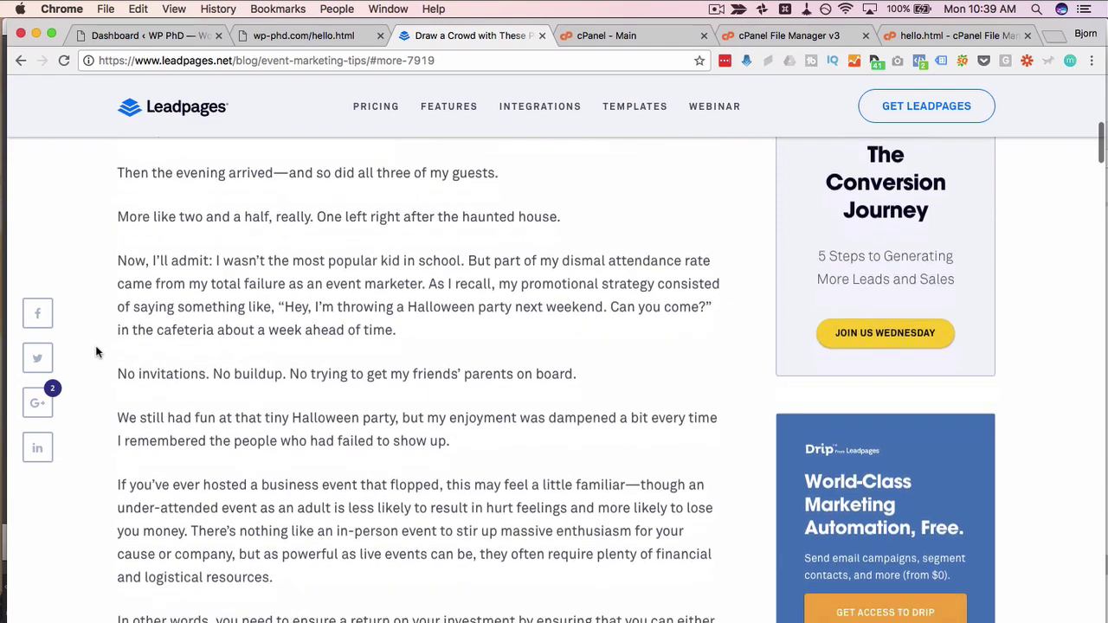
pyautogui.scroll(-10, 96, 351)
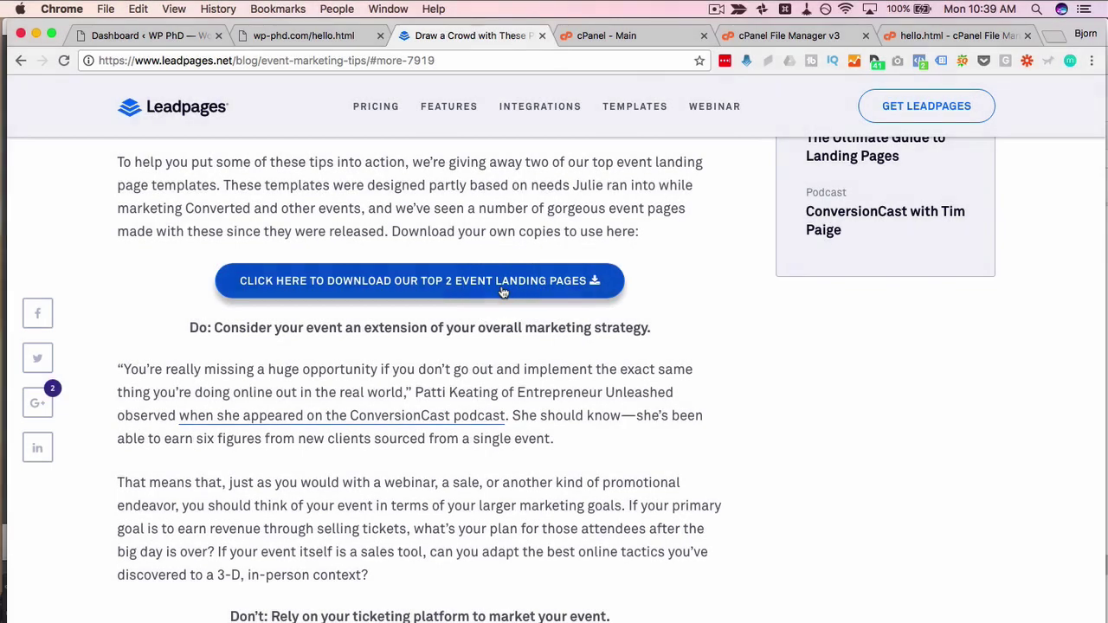
pyautogui.click(548, 285)
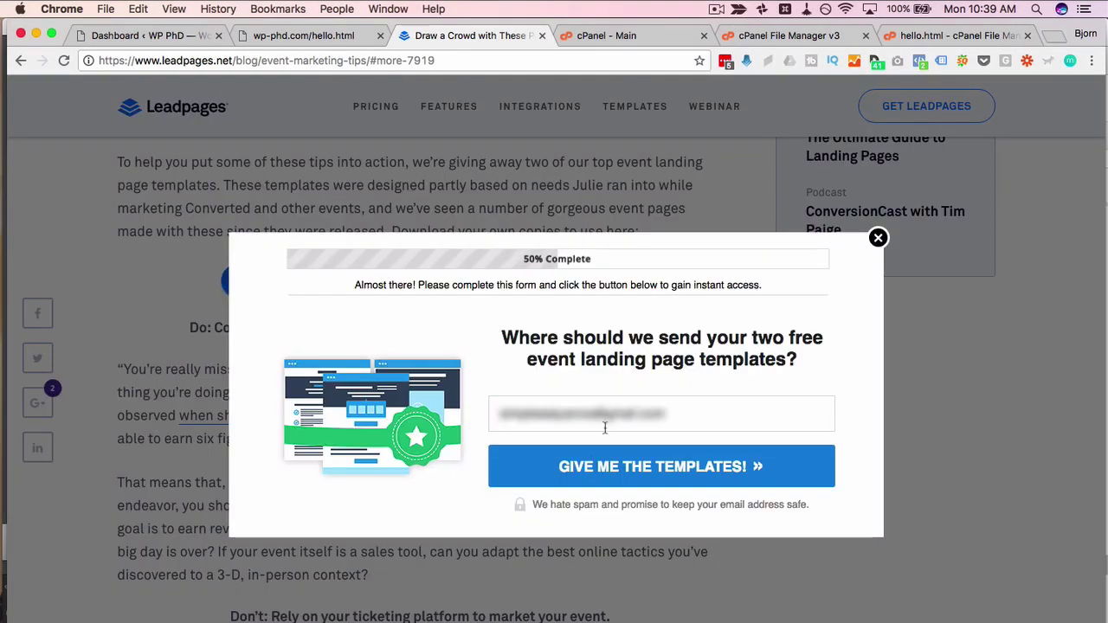
pyautogui.click(588, 469)
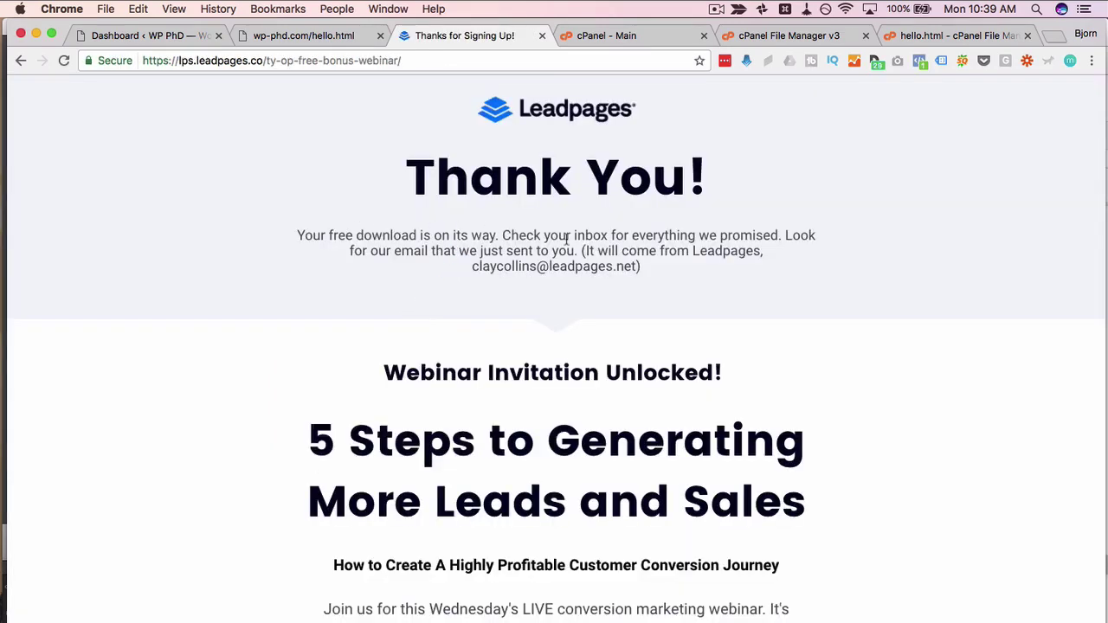
# Step: Open the "Two Top Event Landing Pages" email in Gmail and claim the template download
pyautogui.scroll(-1, 568, 240)
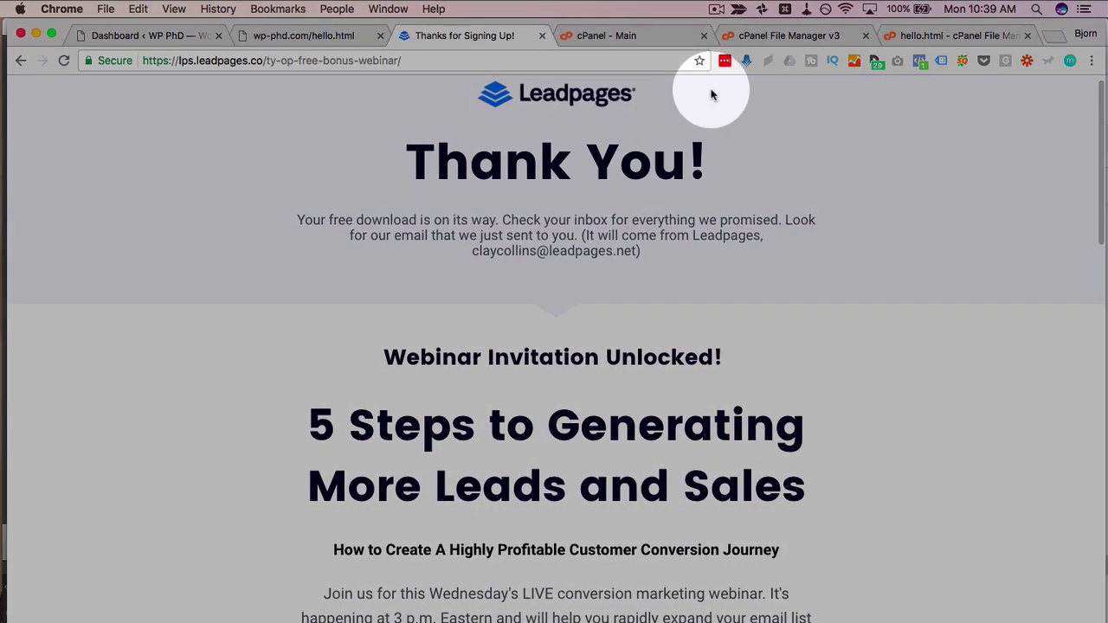
pyautogui.click(712, 92)
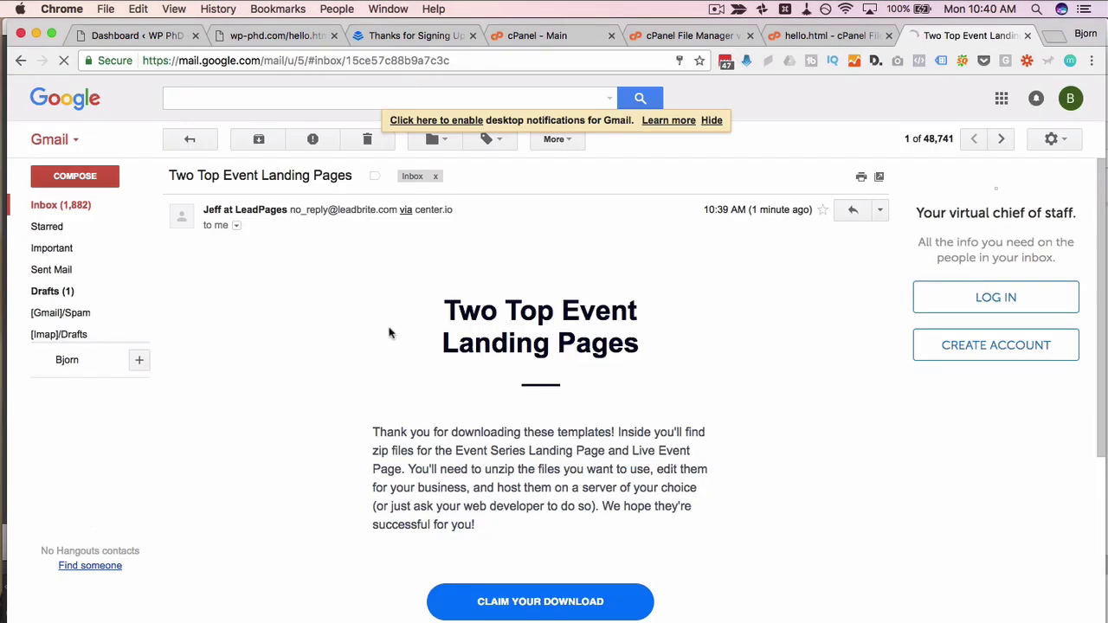
pyautogui.scroll(-2, 394, 333)
pyautogui.scroll(-2, 394, 333)
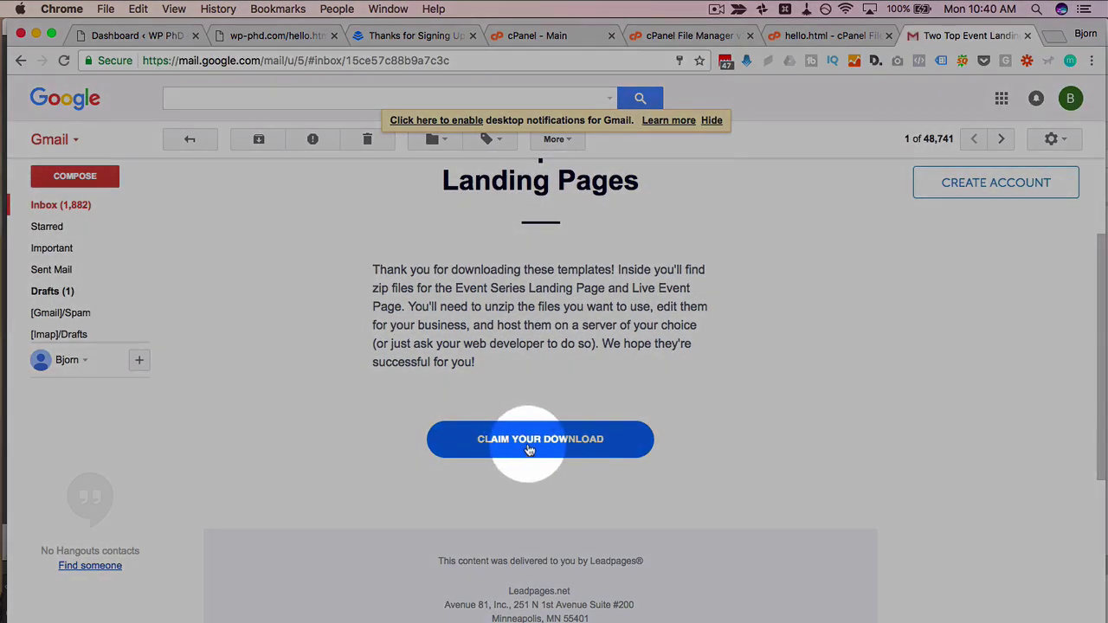
pyautogui.click(592, 440)
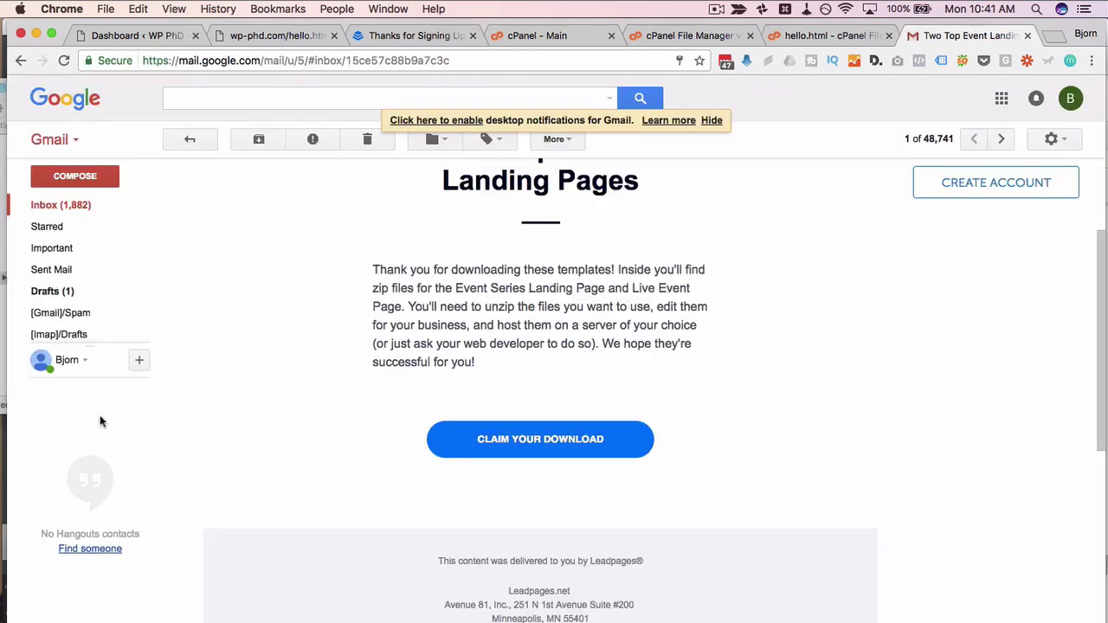
# Step: In Finder, extract two-top-event-landing-pages.zip and the Event Series Landing Page.zip inside it, showing the leadpages-template folder's contents
pyautogui.press('super+Tab')
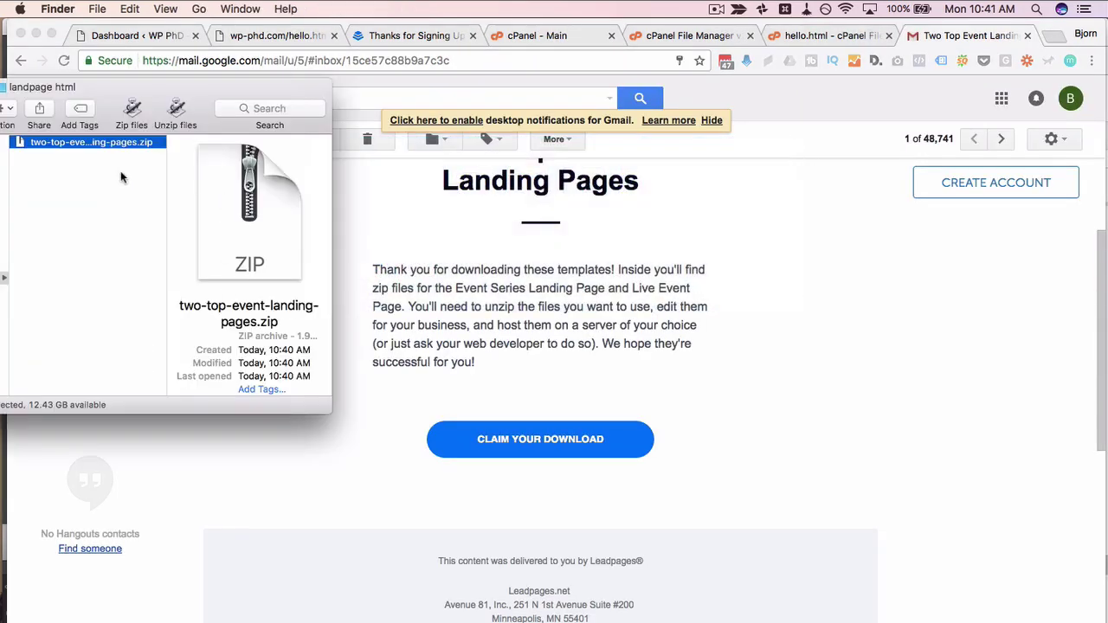
pyautogui.click(35, 153)
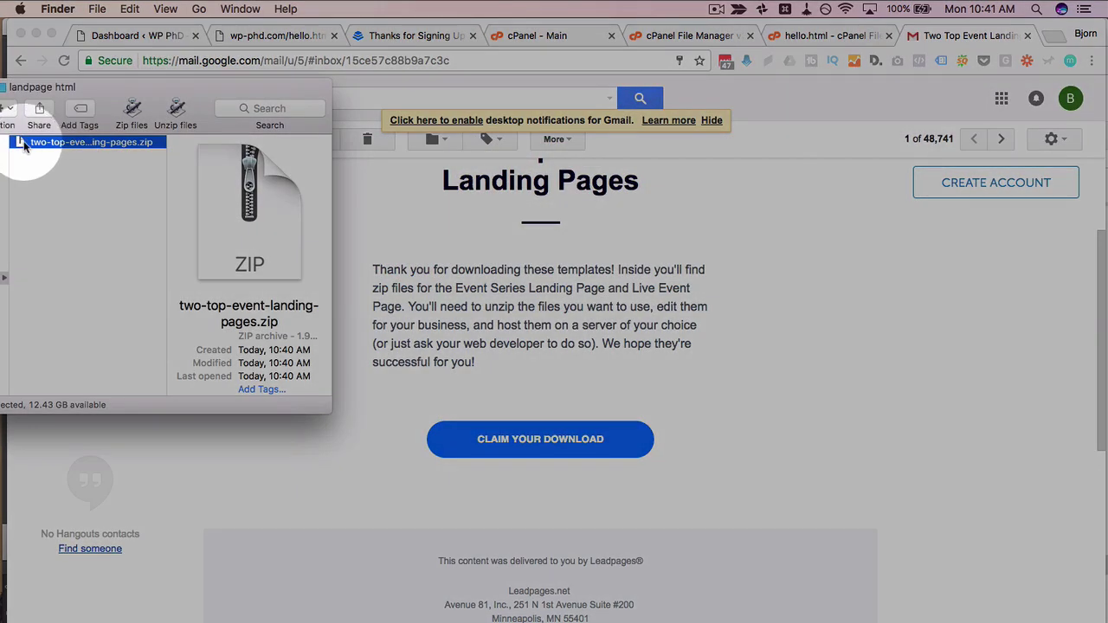
pyautogui.doubleClick(23, 147)
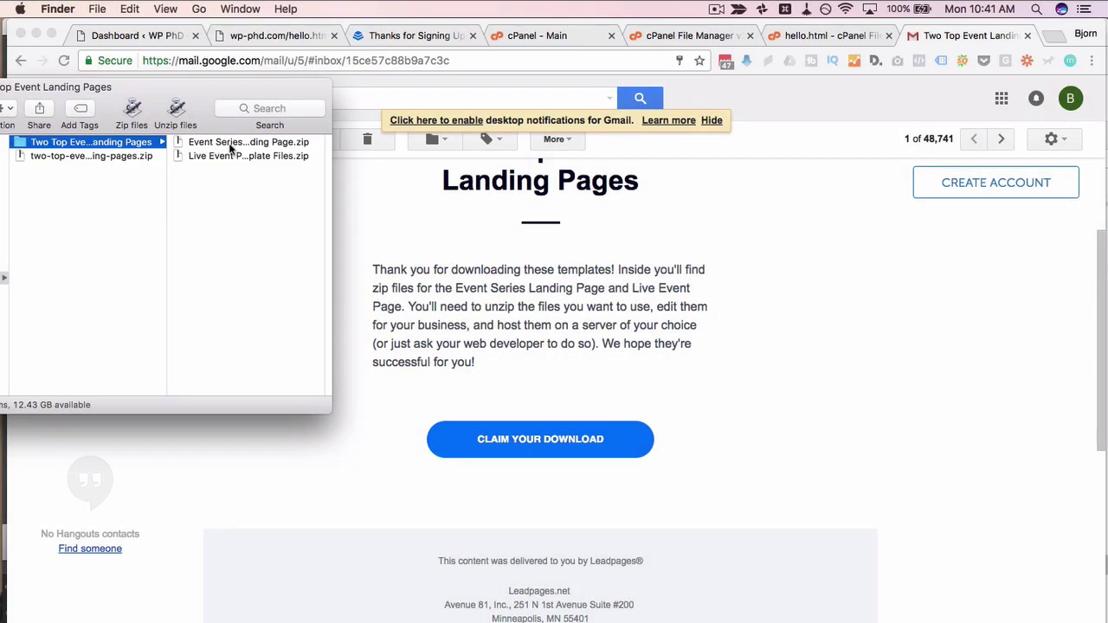
pyautogui.click(230, 144)
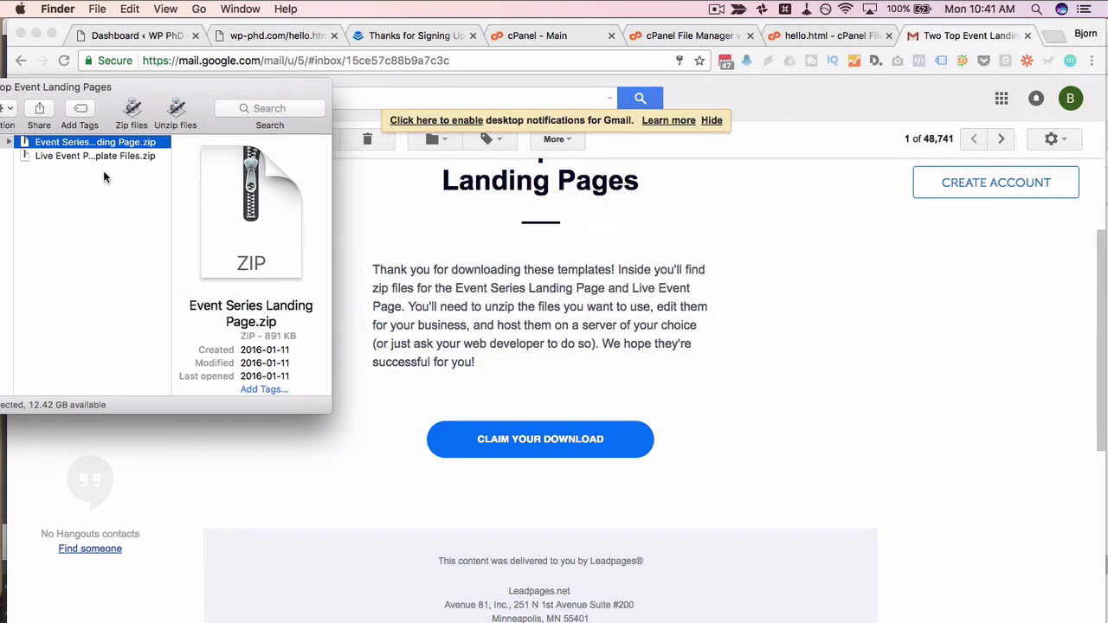
pyautogui.click(112, 157)
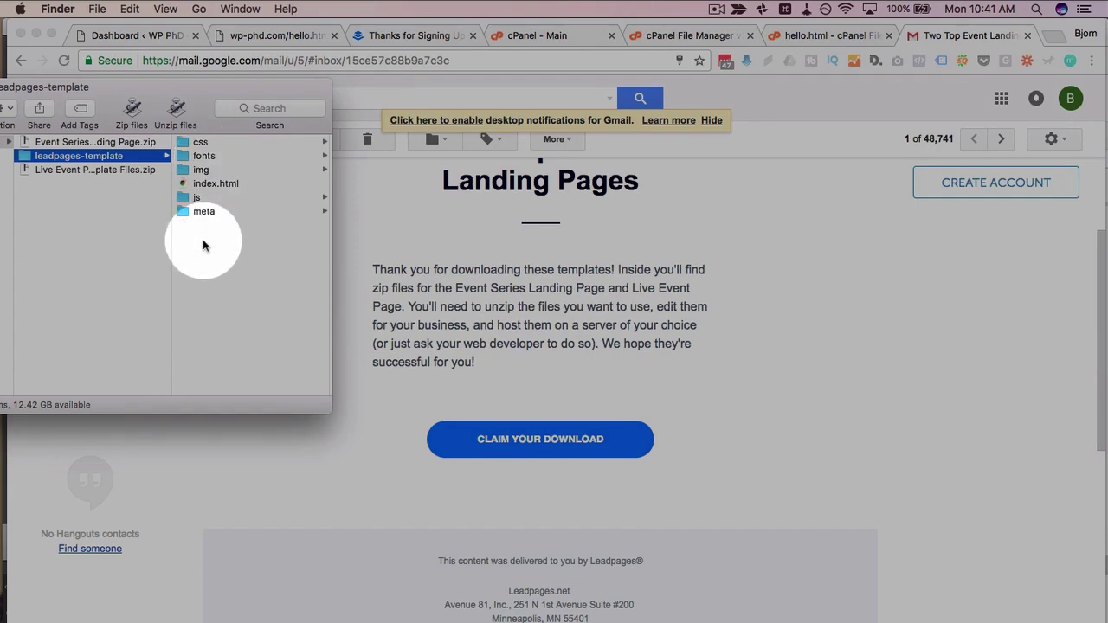
# Step: Rename index.html in the leadpages-template folder to event-page.html
pyautogui.moveTo(210, 226); pyautogui.dragTo(202, 112)
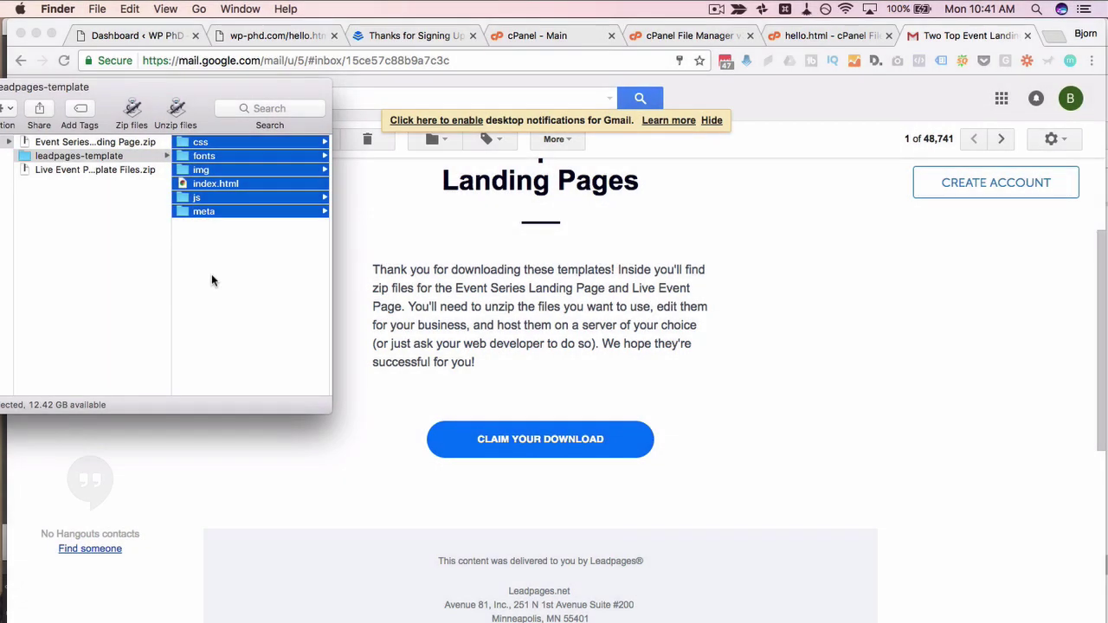
pyautogui.click(192, 184)
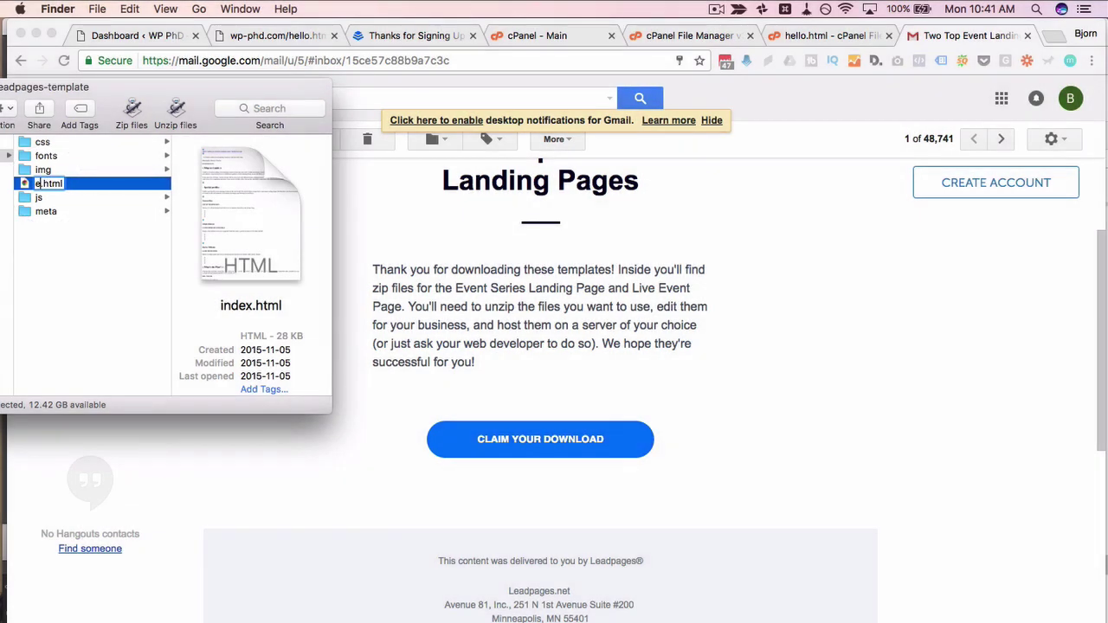
pyautogui.write('event-page')
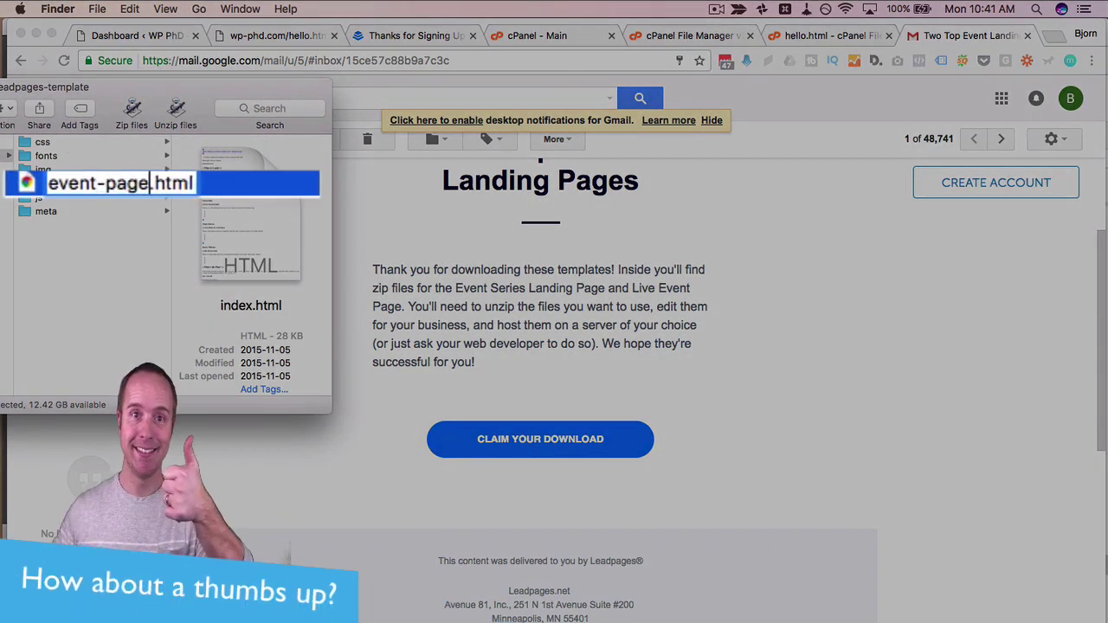
pyautogui.press('Return')
# Step: Compress the leadpages-template folder into a zip archive and check the archive and the folder's contents in Finder
pyautogui.hscroll(-5, 60, 266)
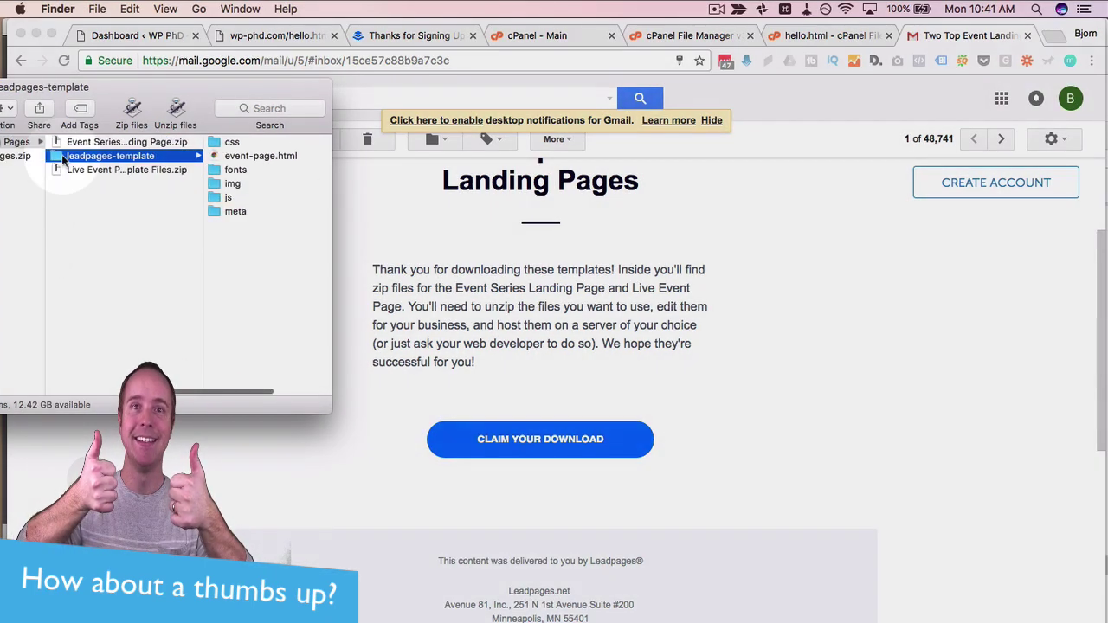
pyautogui.rightClick(62, 159)
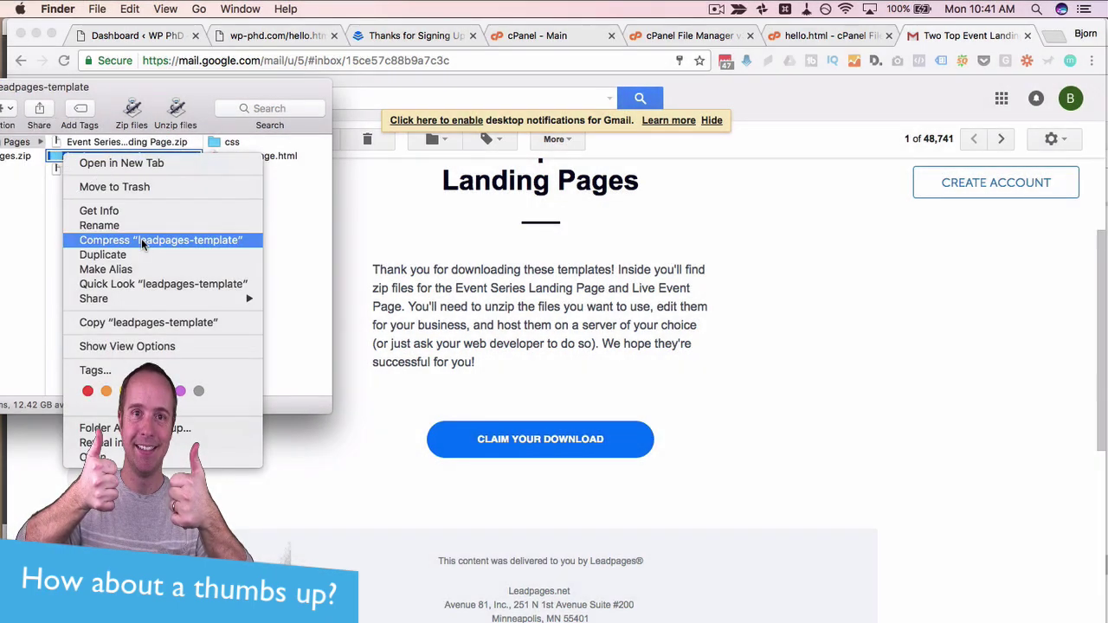
pyautogui.click(143, 243)
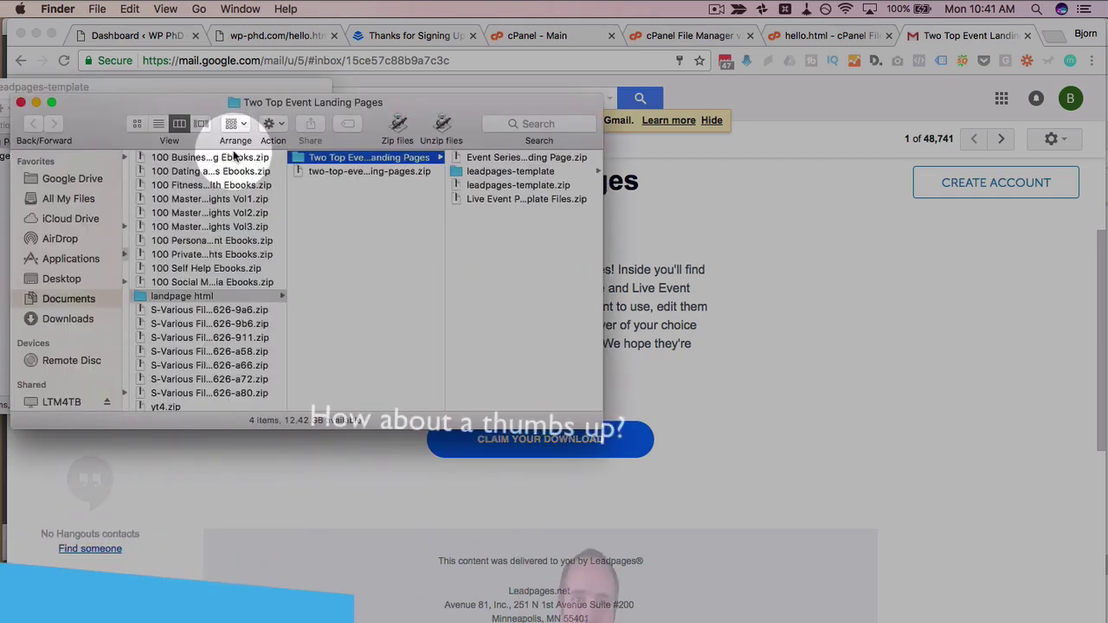
pyautogui.click(297, 185)
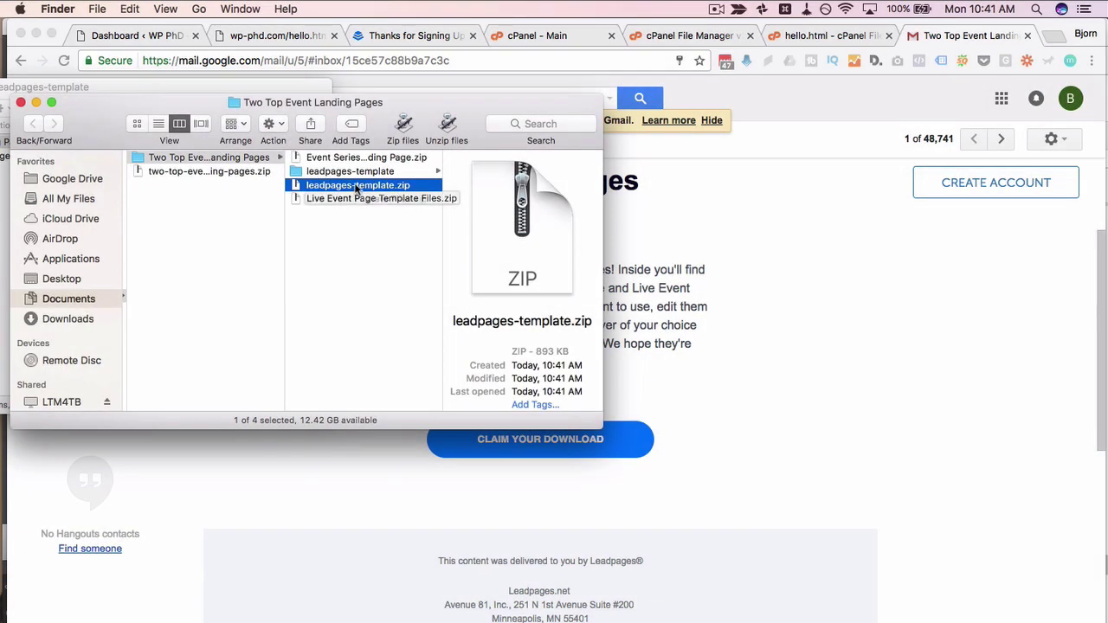
pyautogui.click(355, 190)
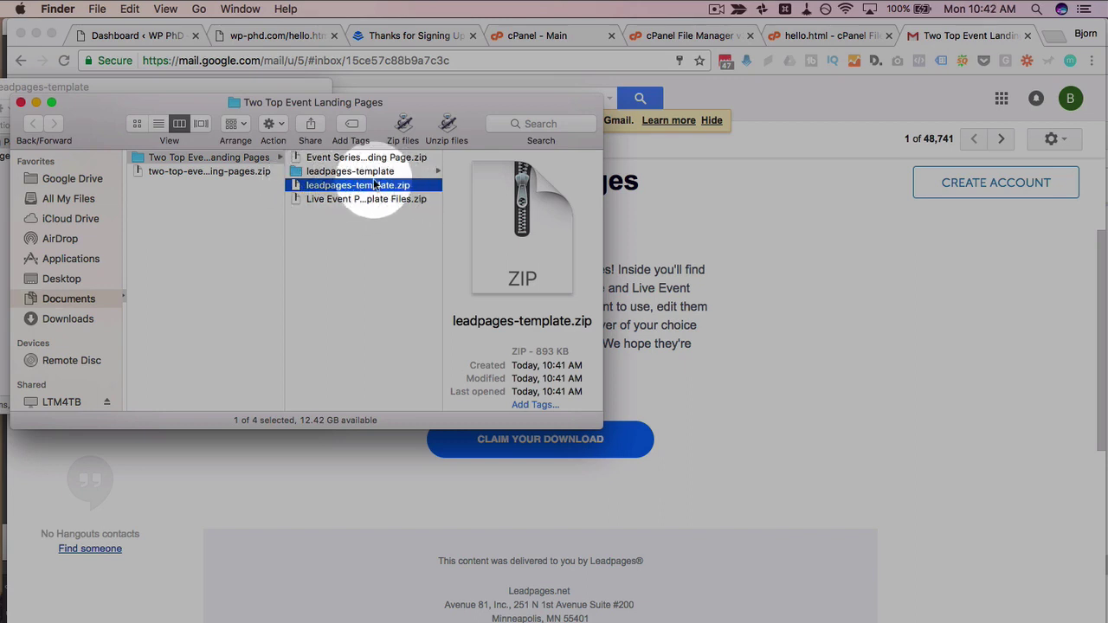
pyautogui.click(364, 172)
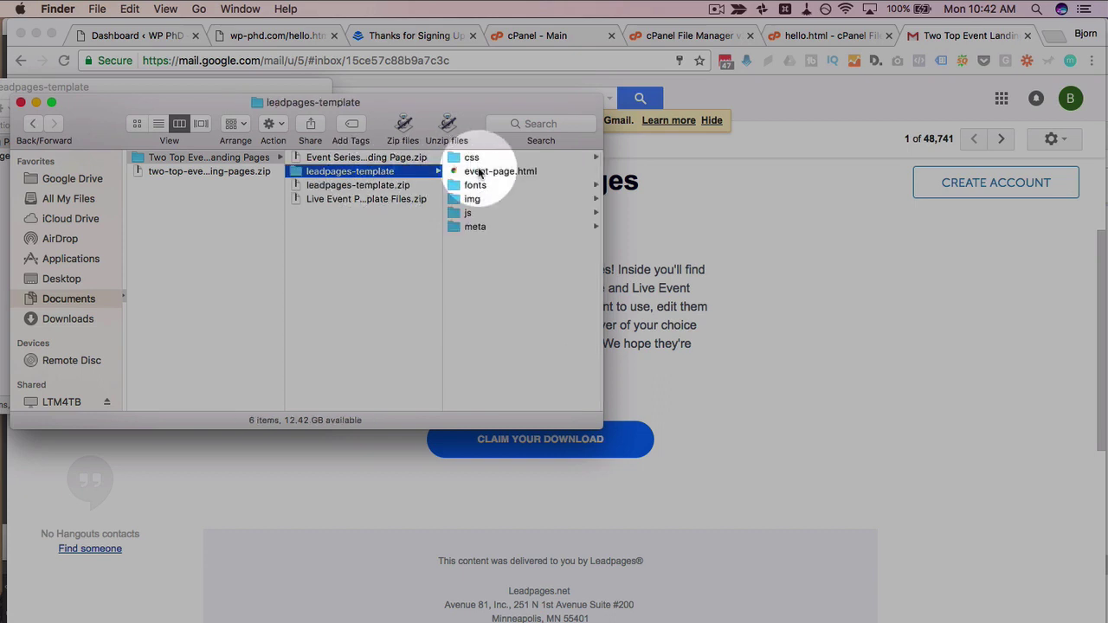
pyautogui.click(355, 160)
pyautogui.click(360, 173)
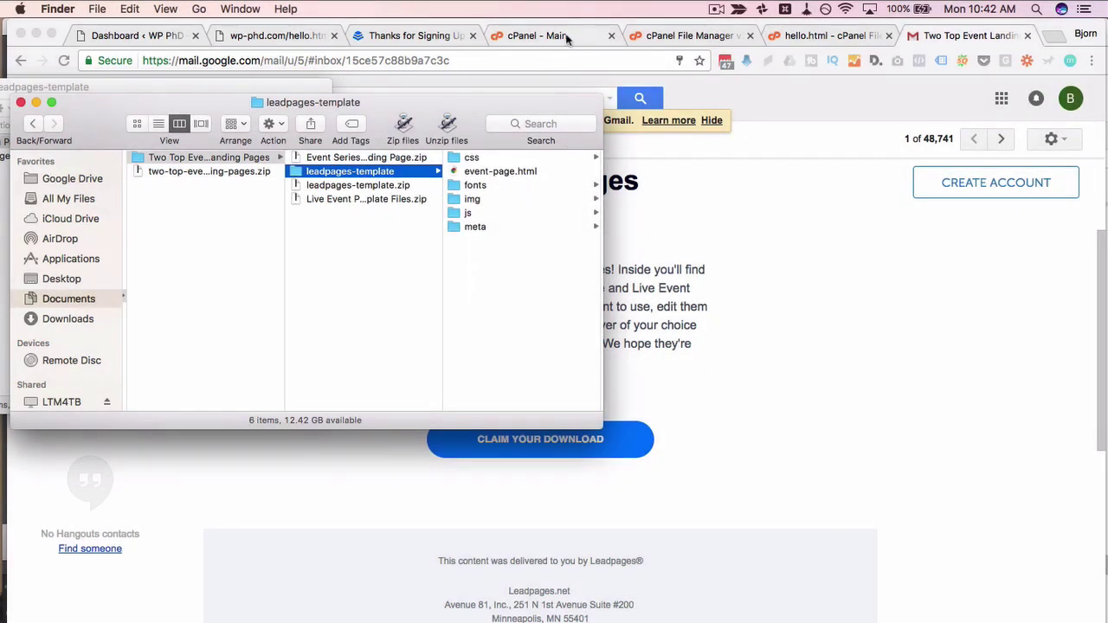
# Step: Switch to Chrome, upload leadpages-template.zip to public_html through the cPanel File Manager and reload the file list
pyautogui.click(567, 36)
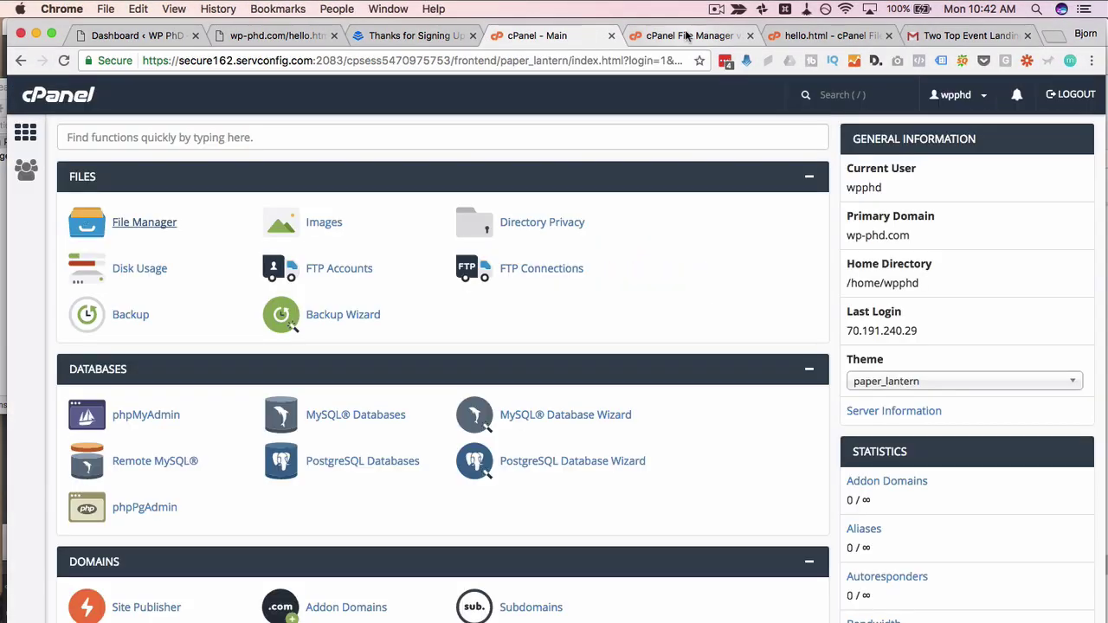
pyautogui.click(688, 36)
pyautogui.click(446, 141)
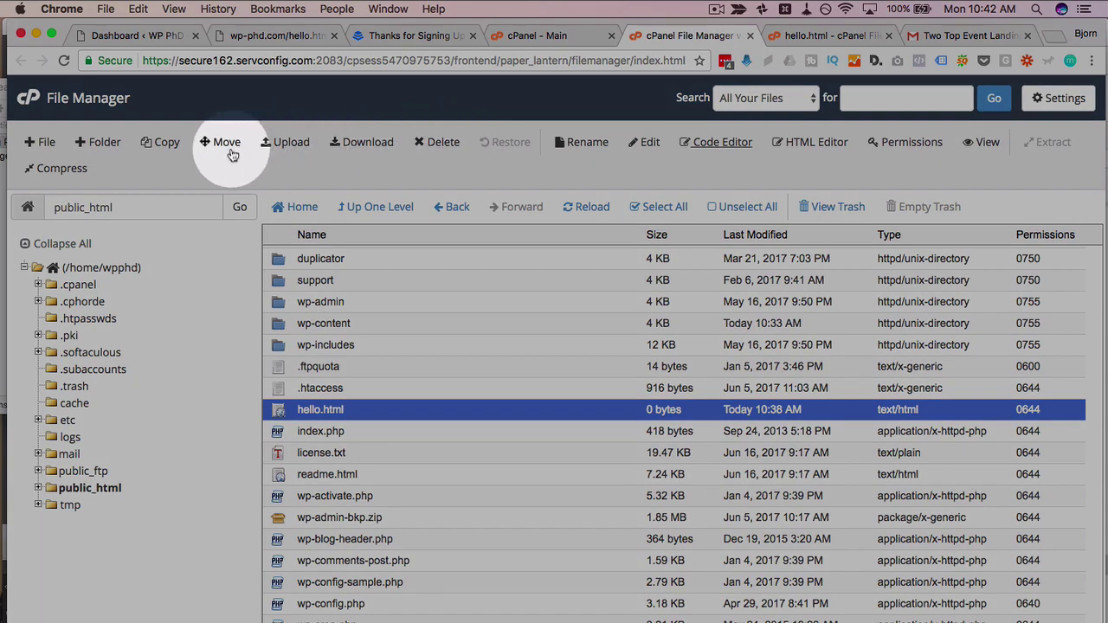
pyautogui.click(299, 140)
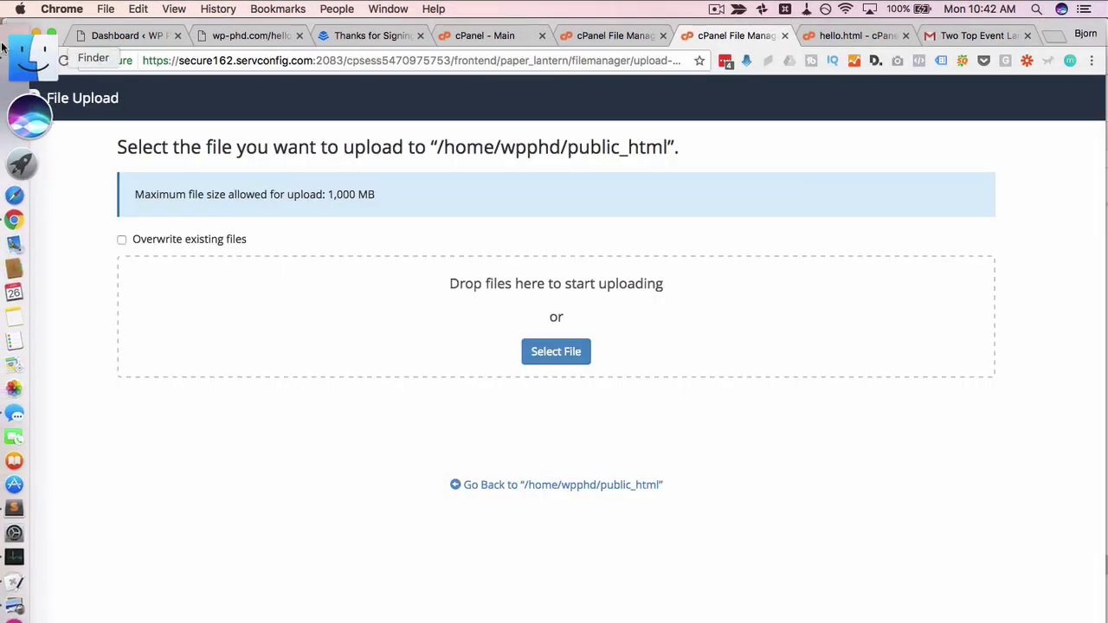
pyautogui.click(26, 113)
pyautogui.moveTo(389, 185); pyautogui.dragTo(679, 337)
pyautogui.click(706, 262)
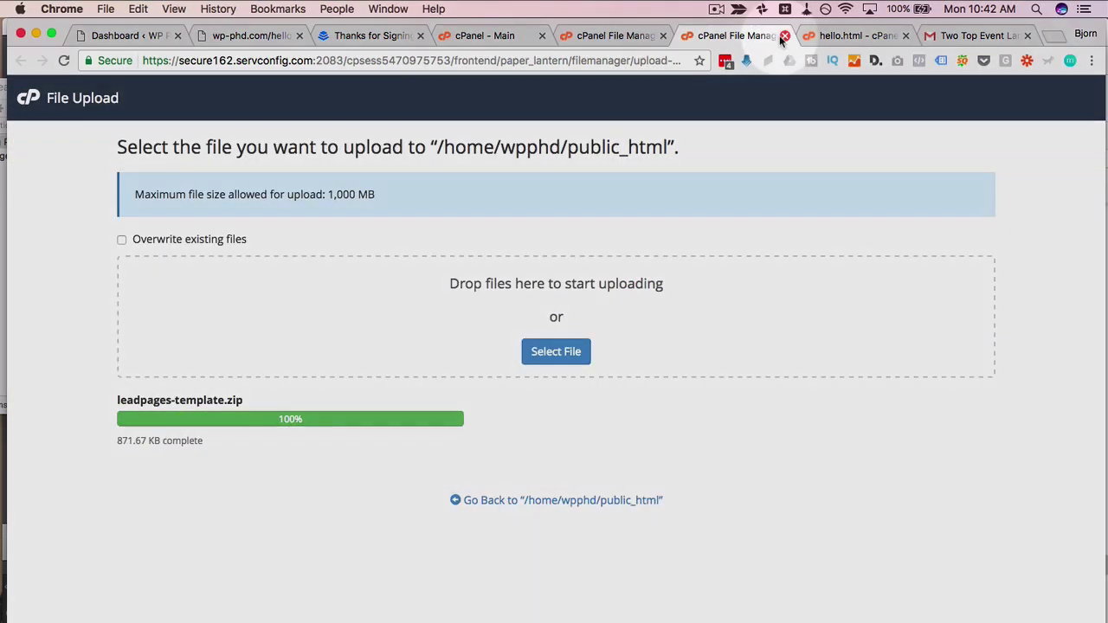
pyautogui.click(719, 36)
pyautogui.click(594, 212)
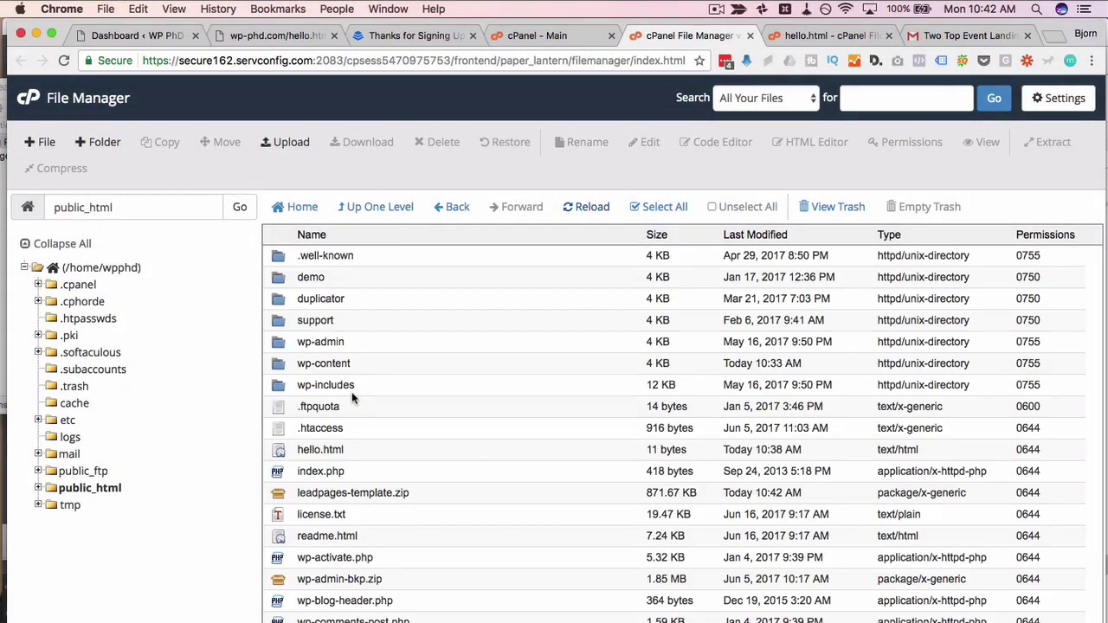
# Step: Create a folder named events in public_html and move the uploaded leadpages-template.zip into it
pyautogui.scroll(-3, 351, 394)
pyautogui.click(407, 397)
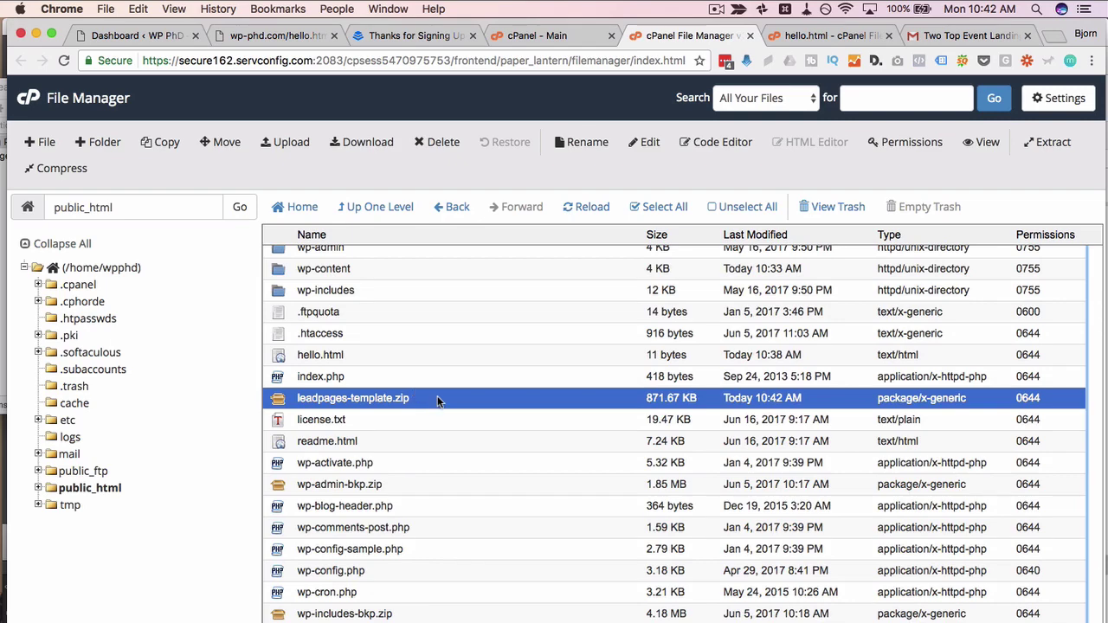
pyautogui.press('super+Tab')
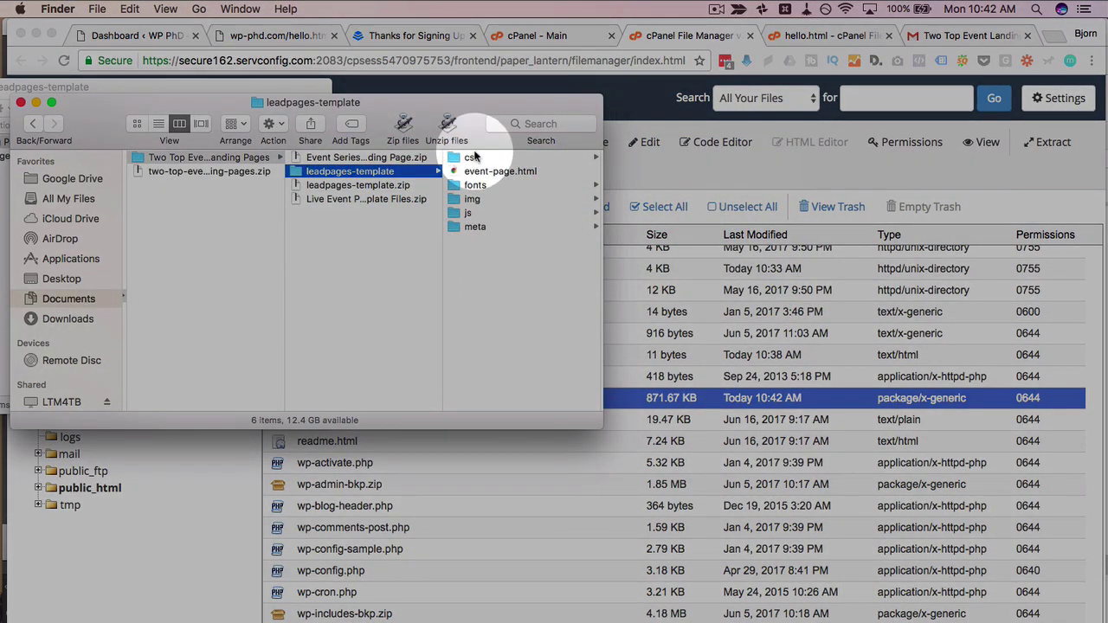
pyautogui.press('super+Tab')
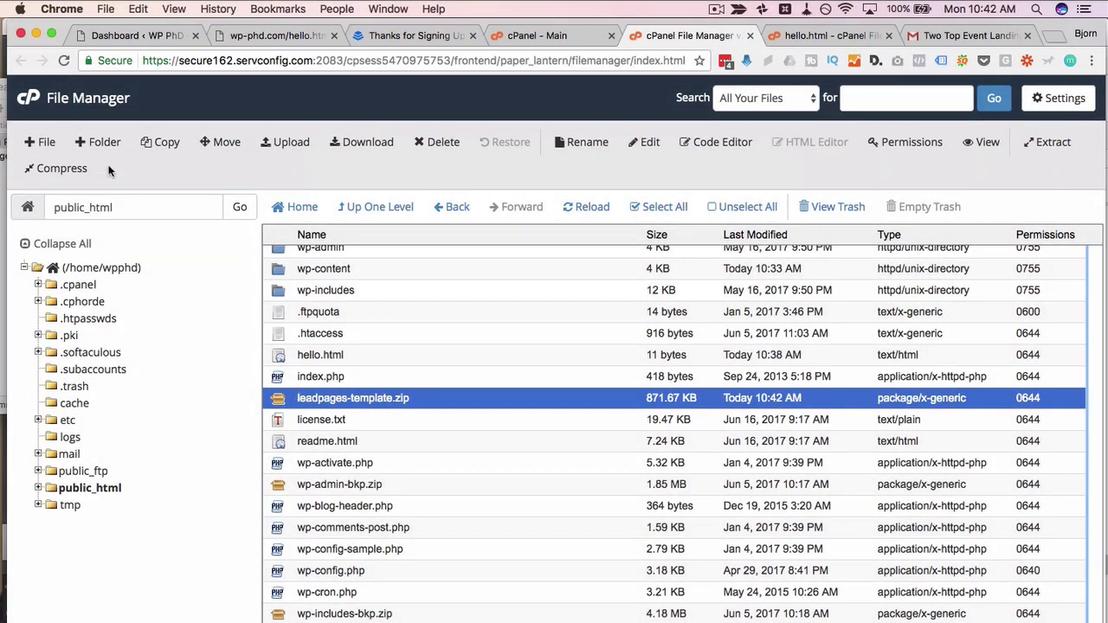
pyautogui.click(99, 142)
pyautogui.click(418, 341)
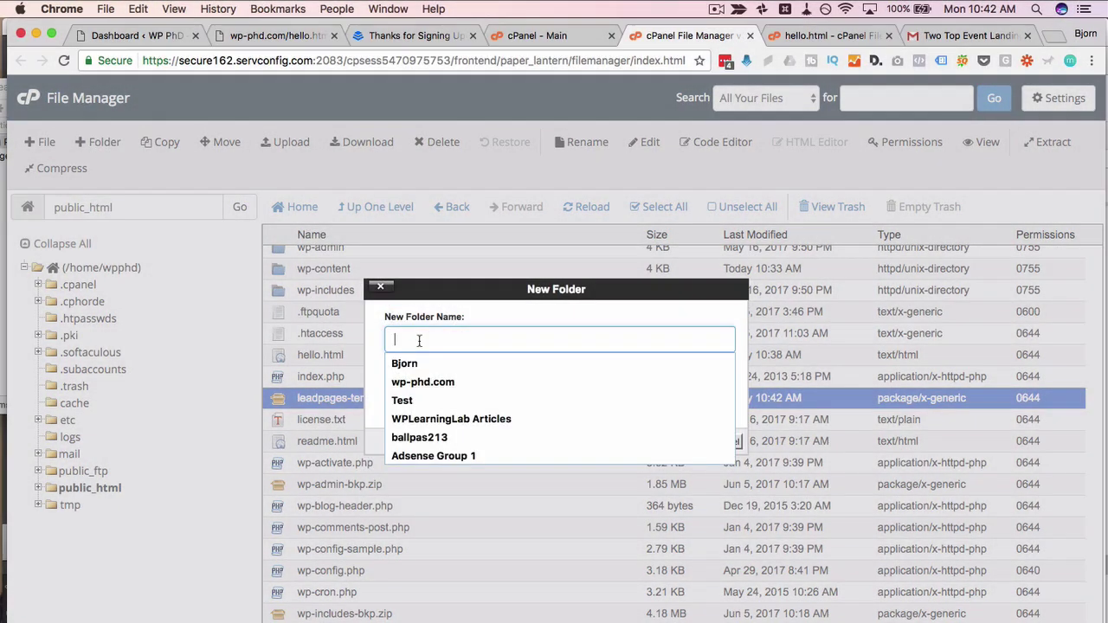
pyautogui.write('events')
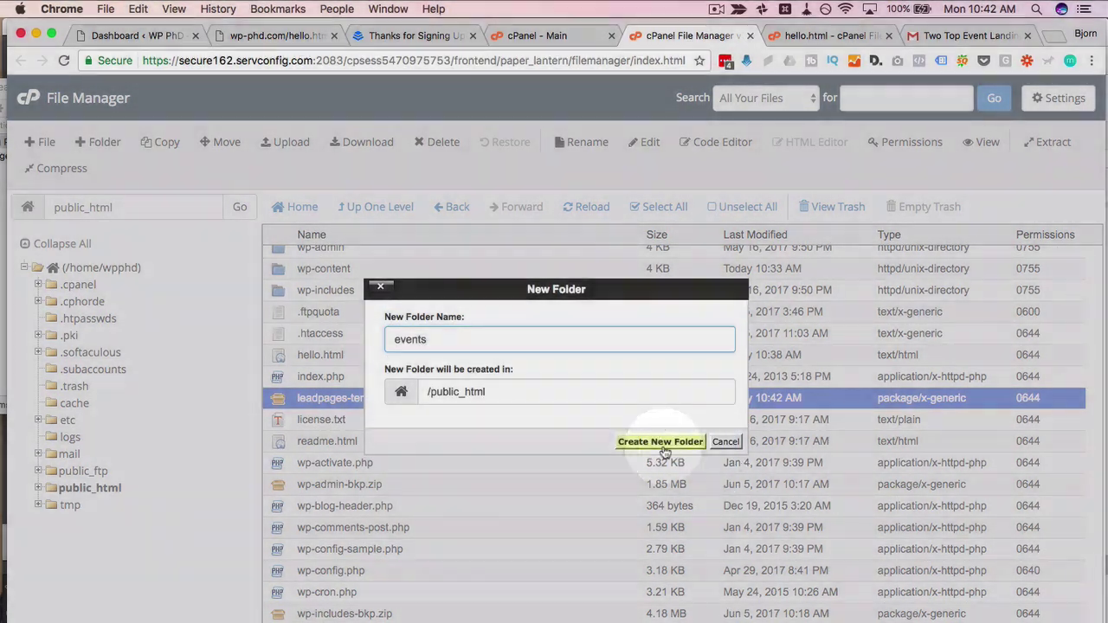
pyautogui.click(708, 441)
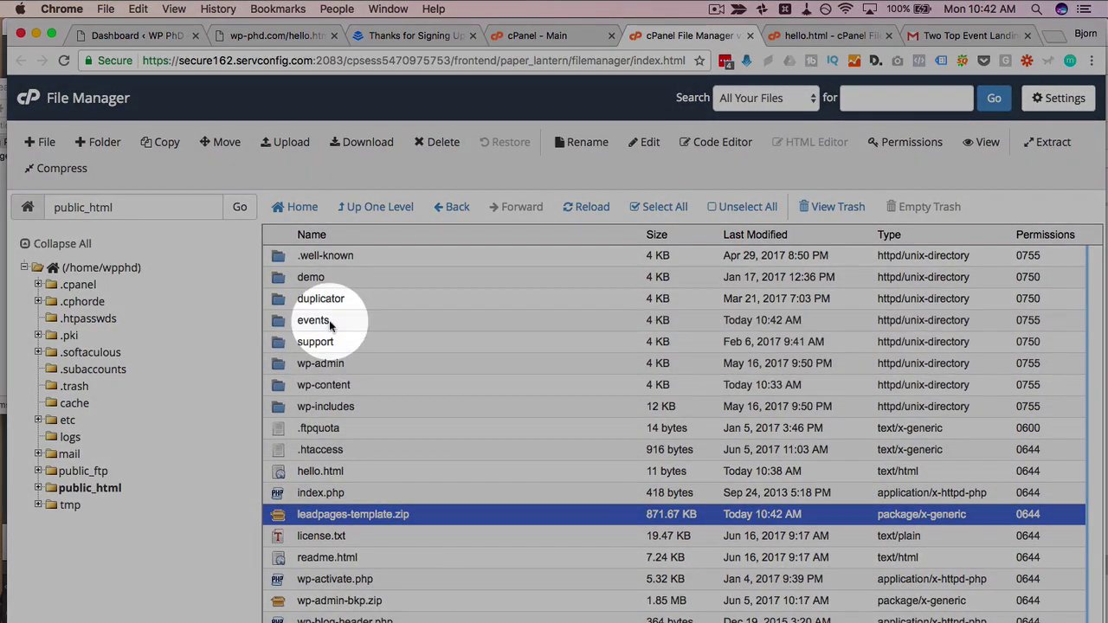
pyautogui.doubleClick(330, 324)
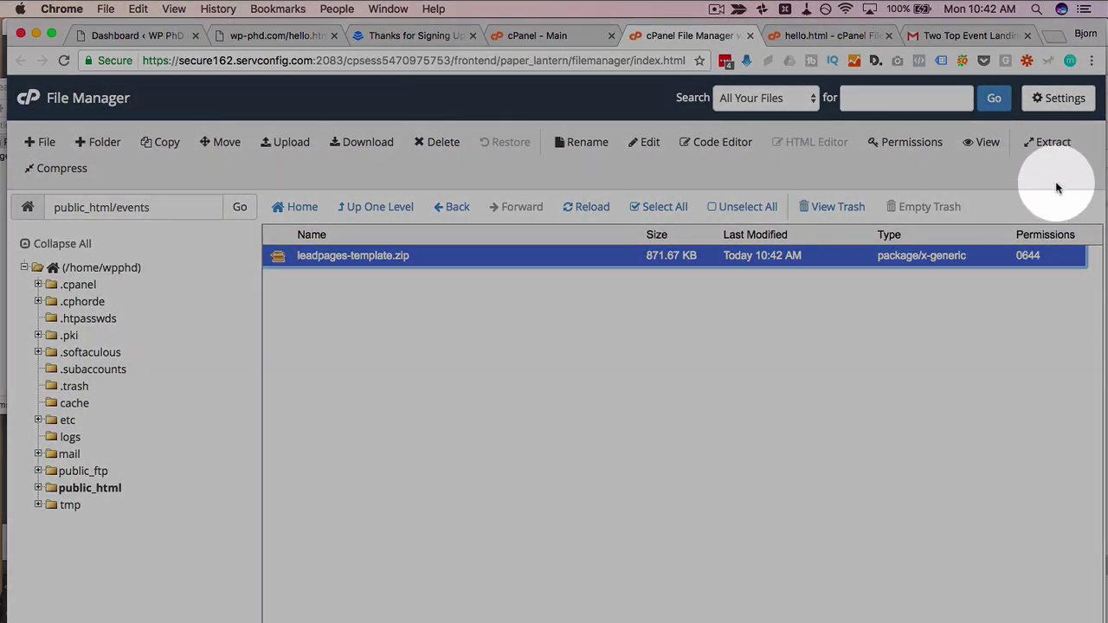
# Step: Extract leadpages-template.zip into /public_html/events and reload the directory listing
pyautogui.click(1064, 144)
pyautogui.click(669, 449)
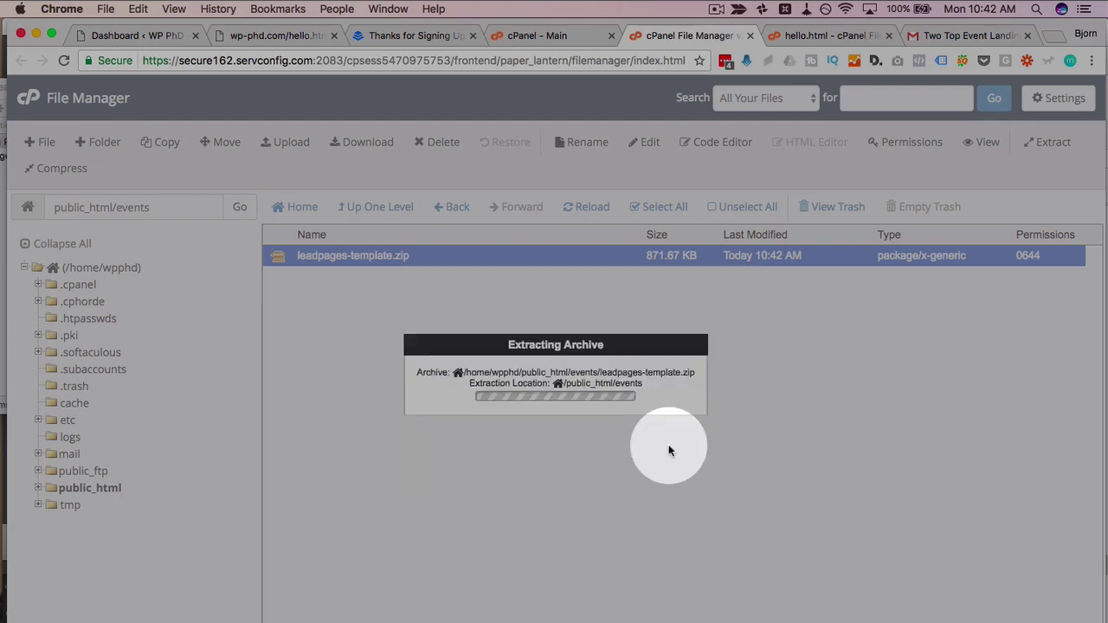
pyautogui.click(805, 524)
pyautogui.click(589, 210)
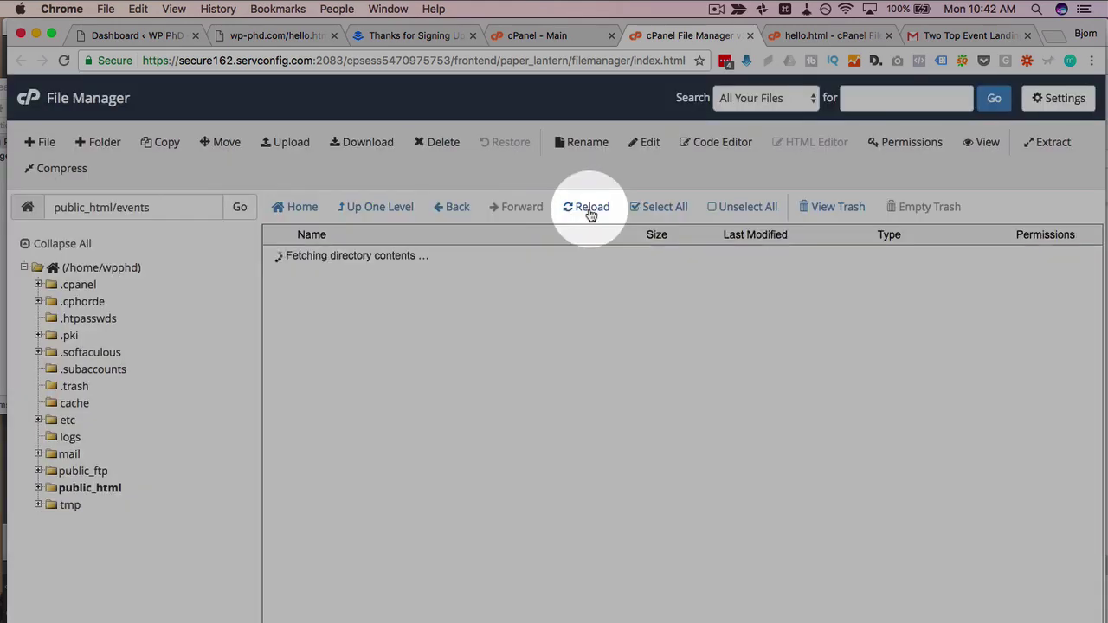
# Step: Delete leadpages-template.zip from the events folder
pyautogui.click(435, 154)
pyautogui.press('Return')
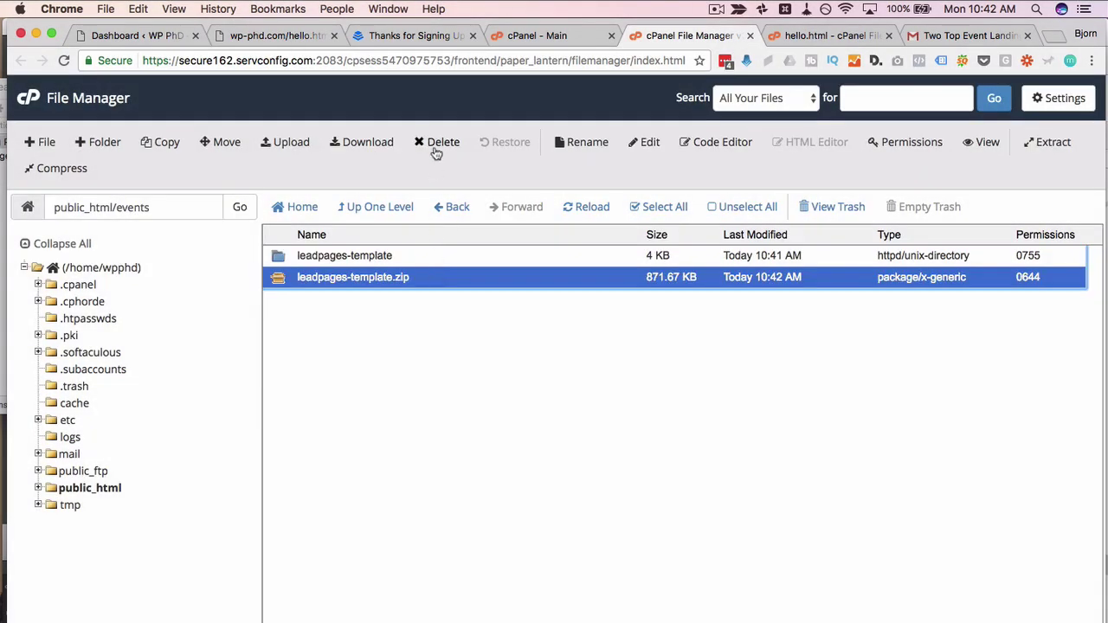
pyautogui.click(433, 146)
pyautogui.press('Return')
# Step: Move all the files and folders inside leadpages-template up to /public_html/events
pyautogui.doubleClick(384, 260)
pyautogui.click(384, 264)
pyautogui.keyDown('shift'); pyautogui.click(407, 387); pyautogui.keyUp('shift')
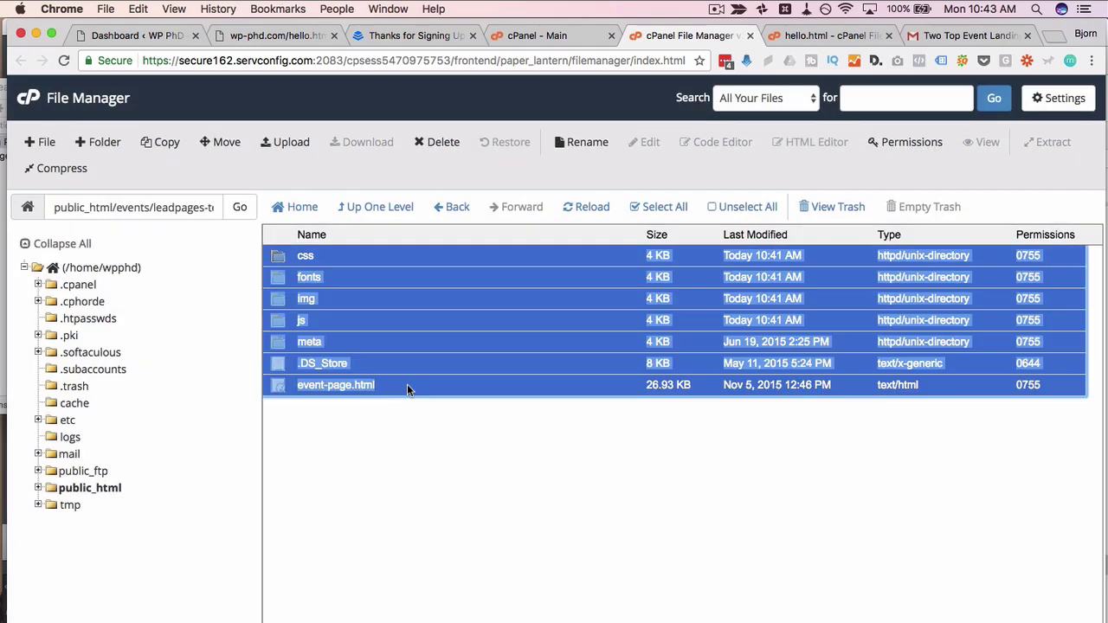
pyautogui.click(226, 143)
pyautogui.press('BackSpace')
pyautogui.press('BackSpace')
pyautogui.press('BackSpace')
pyautogui.press('BackSpace')
pyautogui.press('BackSpace')
pyautogui.press('BackSpace')
pyautogui.press('BackSpace')
pyautogui.press('BackSpace')
pyautogui.press('BackSpace')
pyautogui.press('BackSpace')
pyautogui.press('BackSpace')
pyautogui.press('BackSpace')
pyautogui.press('BackSpace')
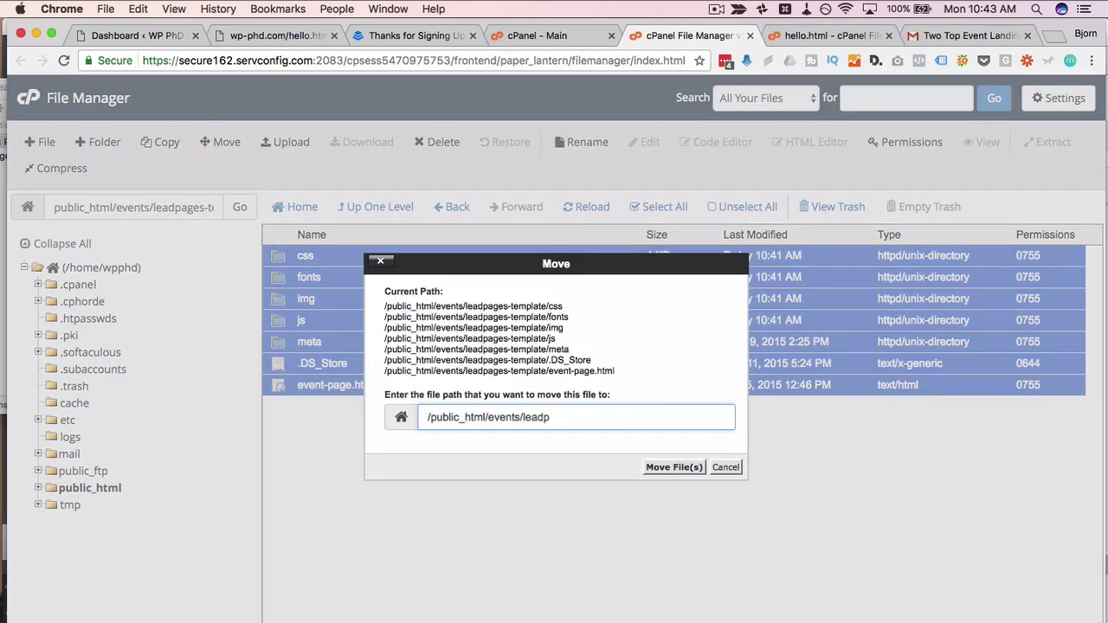
pyautogui.press('Return')
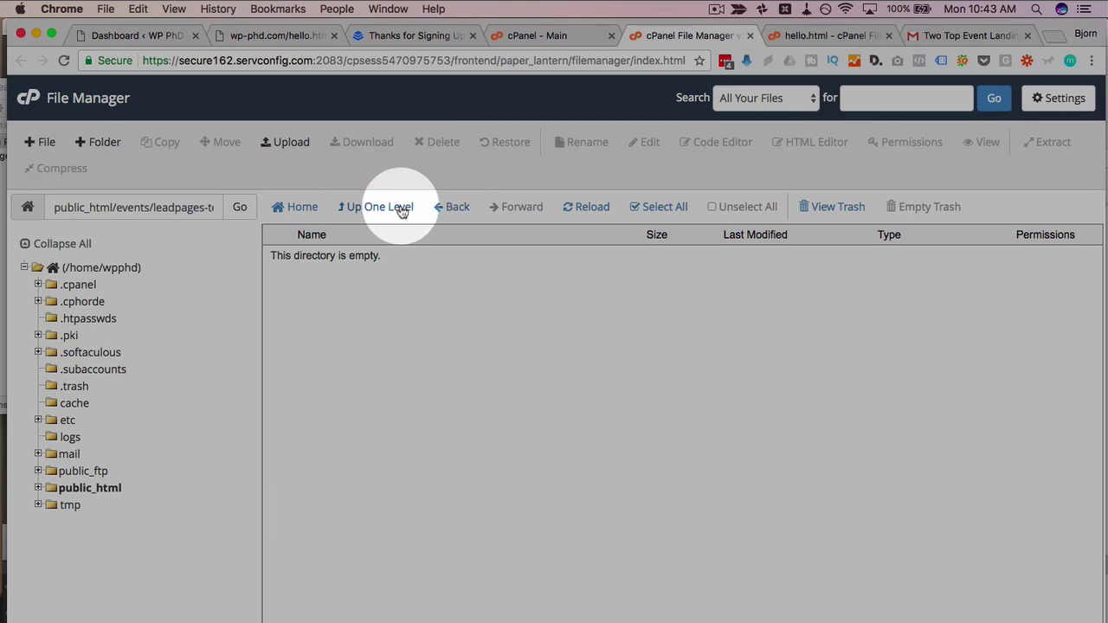
# Step: Return to the events folder and delete its .DS_Store file
pyautogui.click(401, 210)
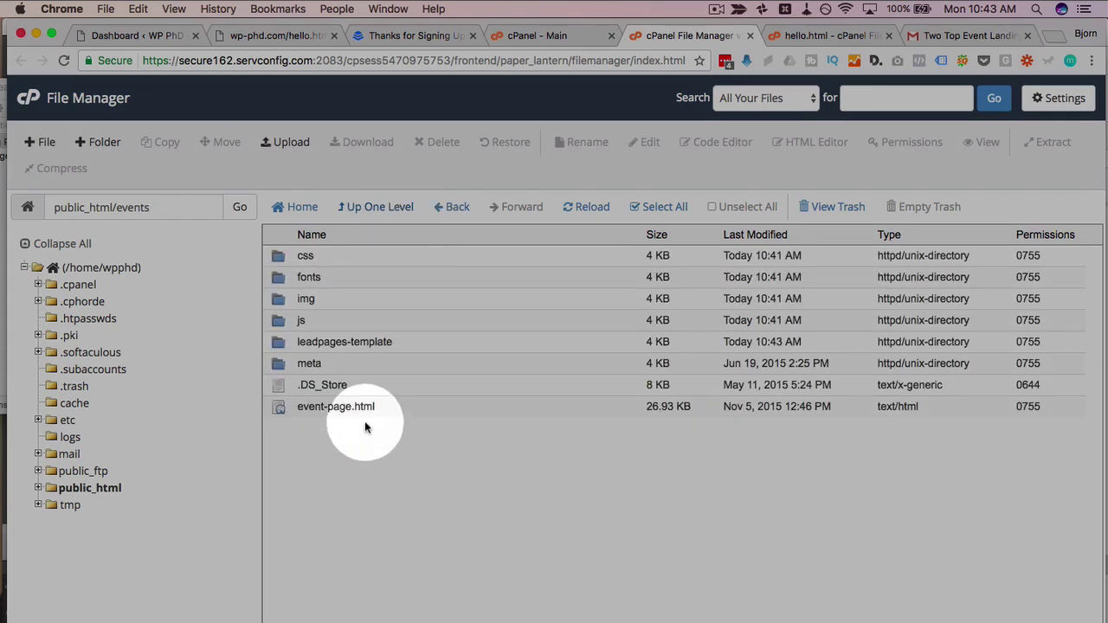
pyautogui.click(385, 392)
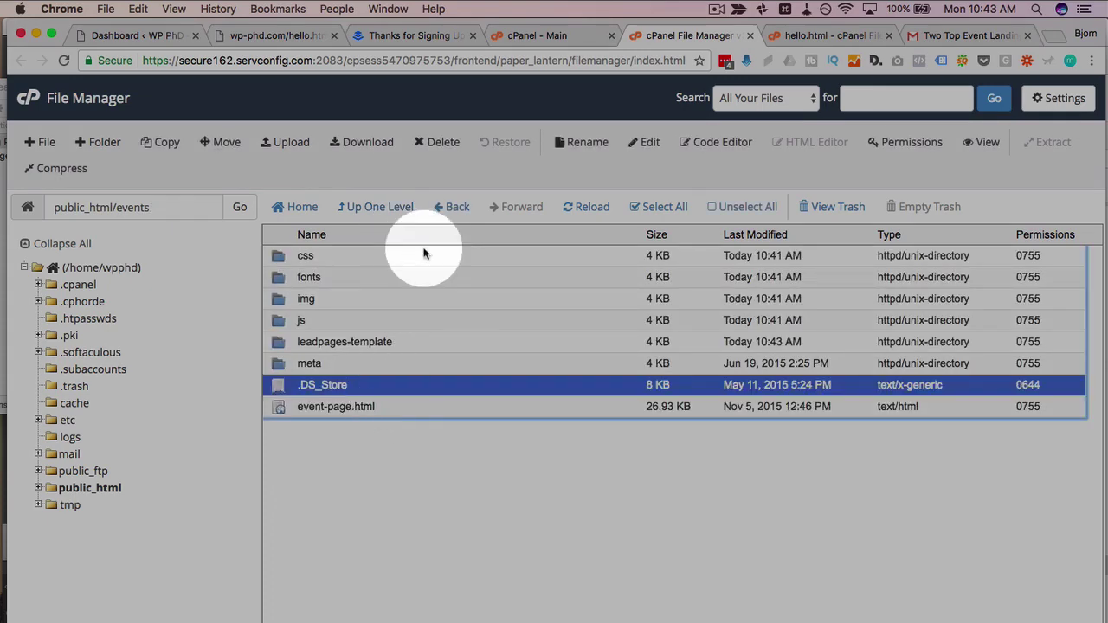
pyautogui.click(429, 142)
pyautogui.click(673, 417)
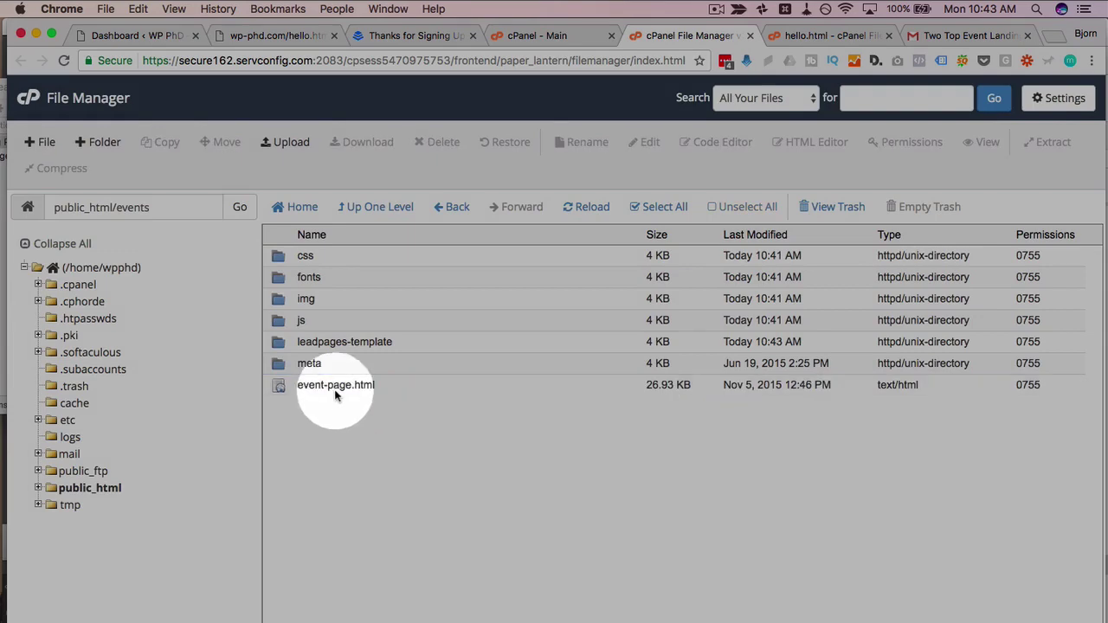
pyautogui.click(334, 390)
pyautogui.click(318, 387)
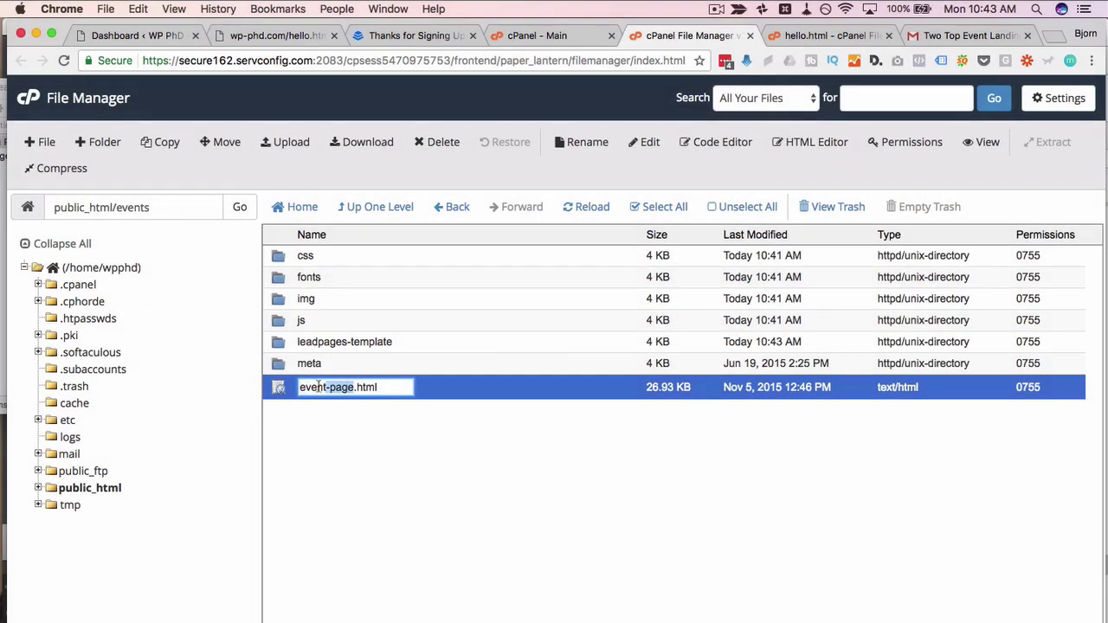
pyautogui.write('i')
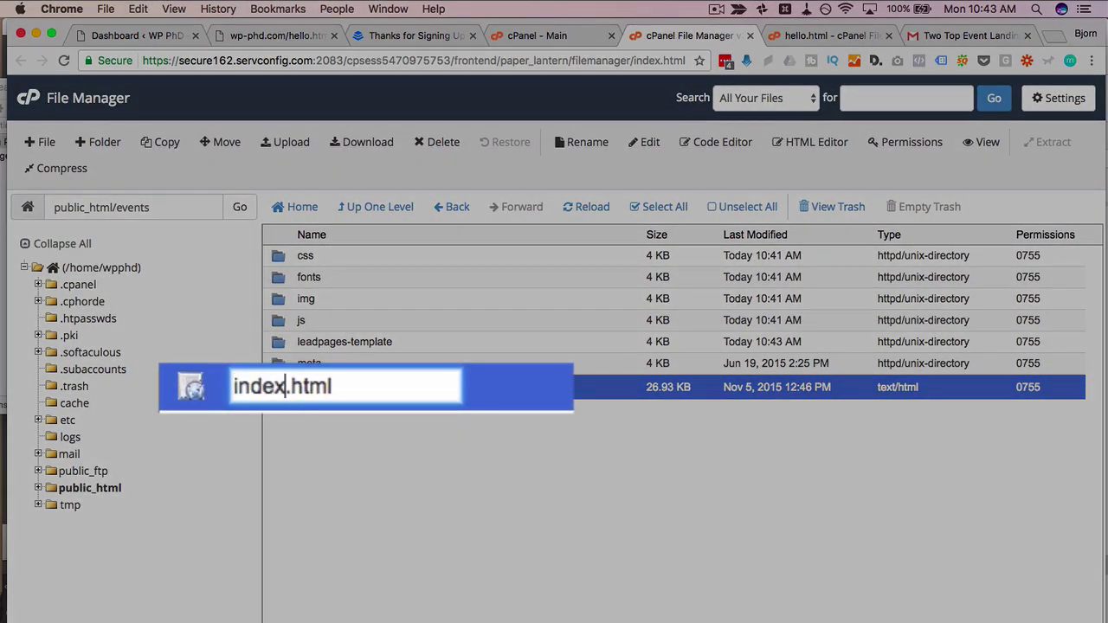
pyautogui.write('ndex')
pyautogui.press('Escape')
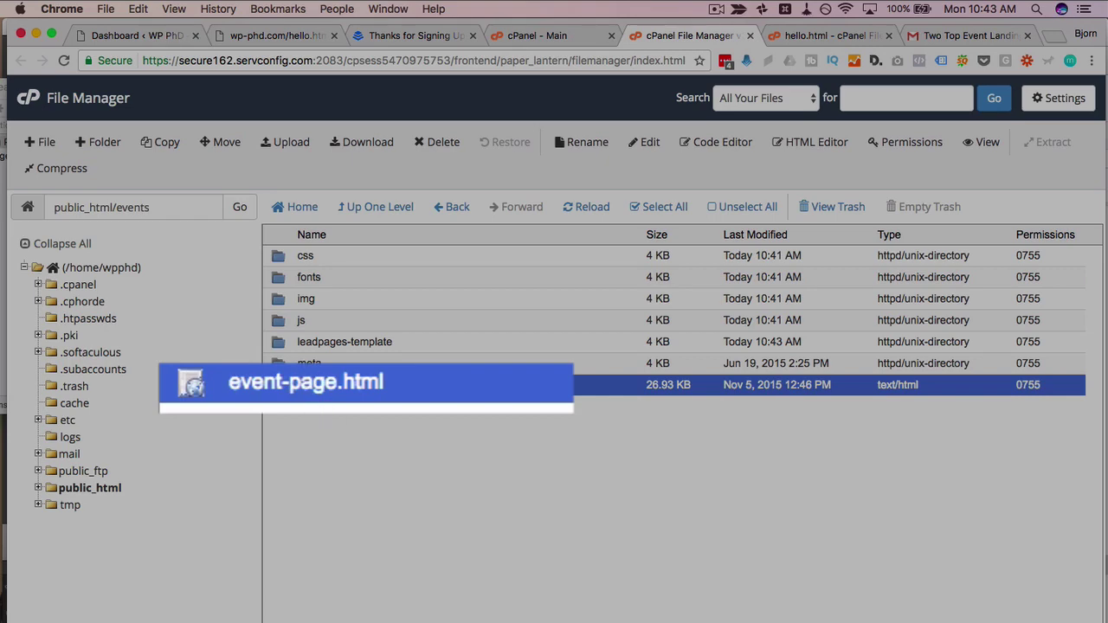
pyautogui.doubleClick(299, 389)
pyautogui.moveTo(343, 387); pyautogui.dragTo(232, 387)
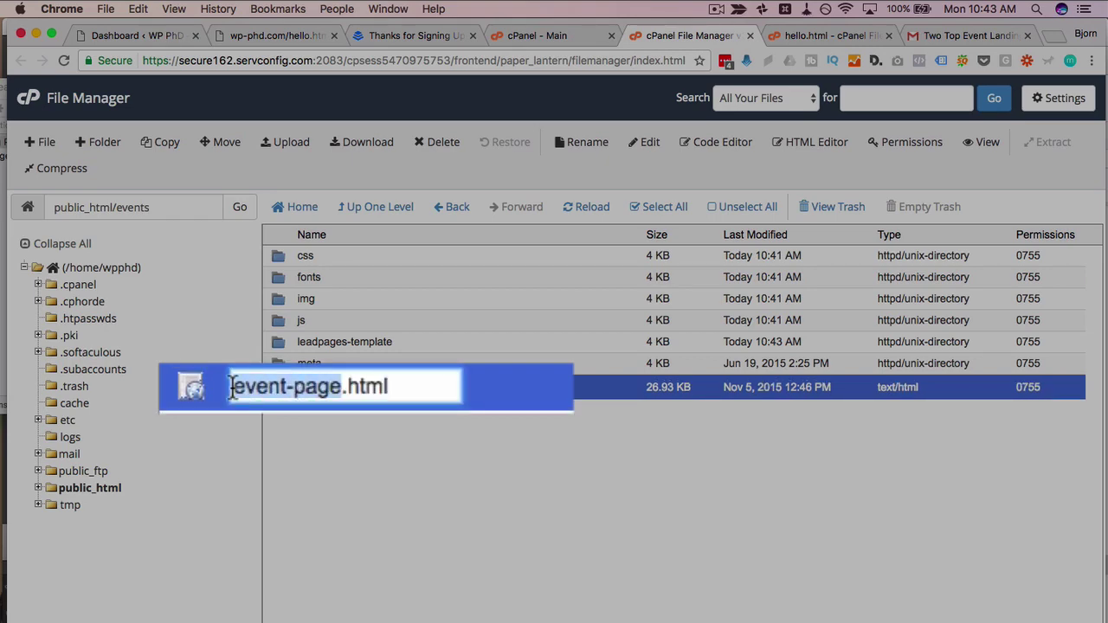
pyautogui.press('Return')
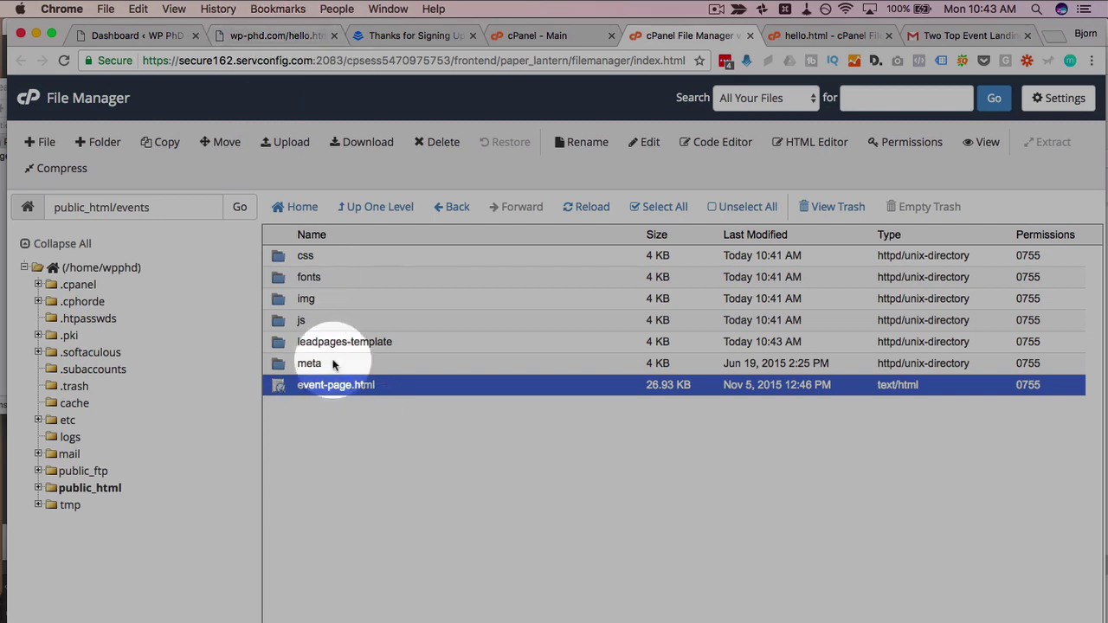
# Step: Try to load the landing page at wp-phd.com/events/events-page.html in the browser tab showing hello.html
pyautogui.click(277, 36)
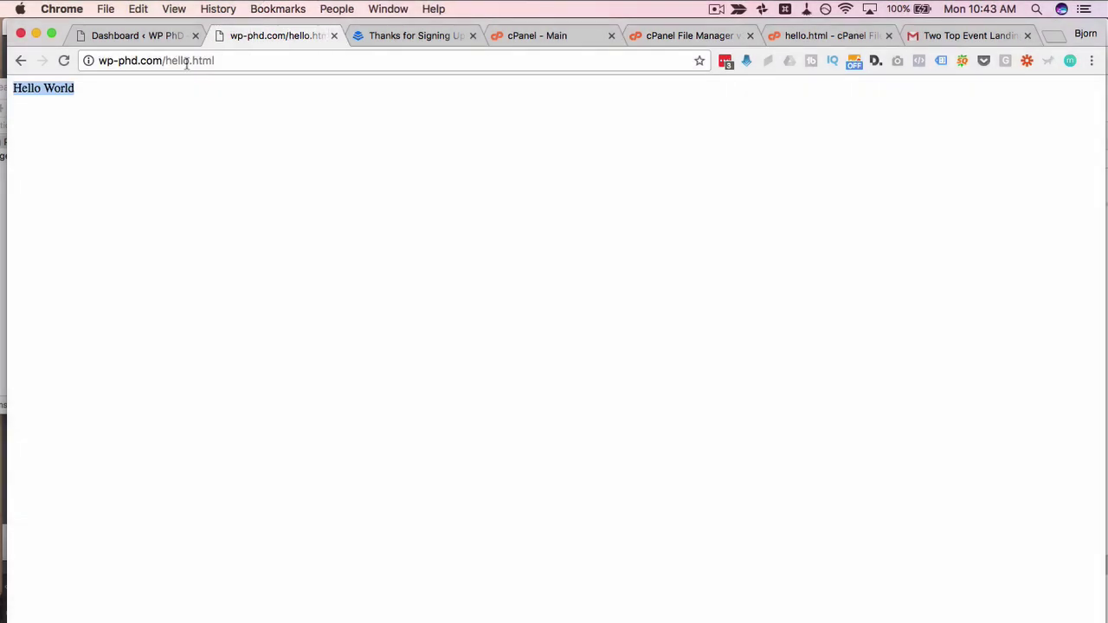
pyautogui.moveTo(252, 60); pyautogui.dragTo(173, 60)
pyautogui.press('BackSpace')
pyautogui.press('BackSpace')
pyautogui.write('events/en')
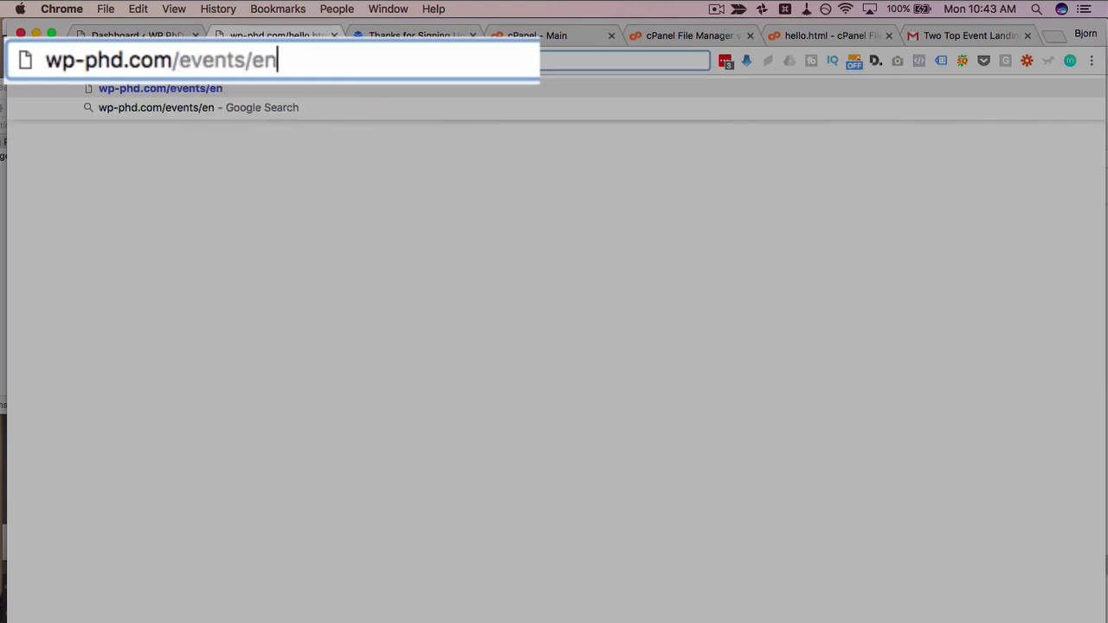
pyautogui.press('BackSpace')
pyautogui.write('vent-')
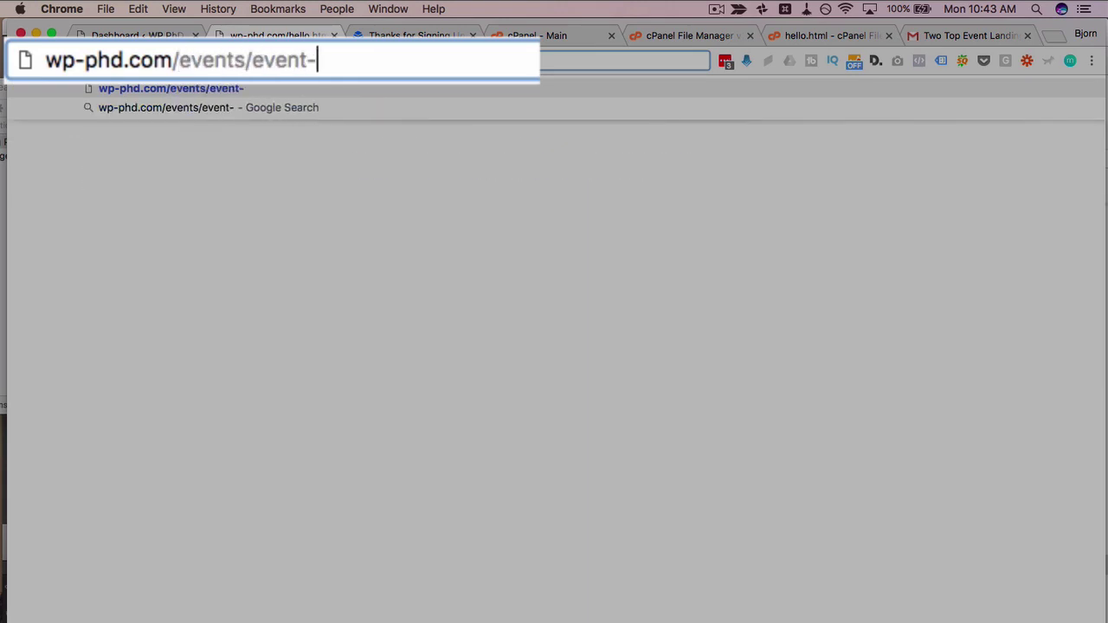
pyautogui.press('BackSpace')
pyautogui.write('s-page.html')
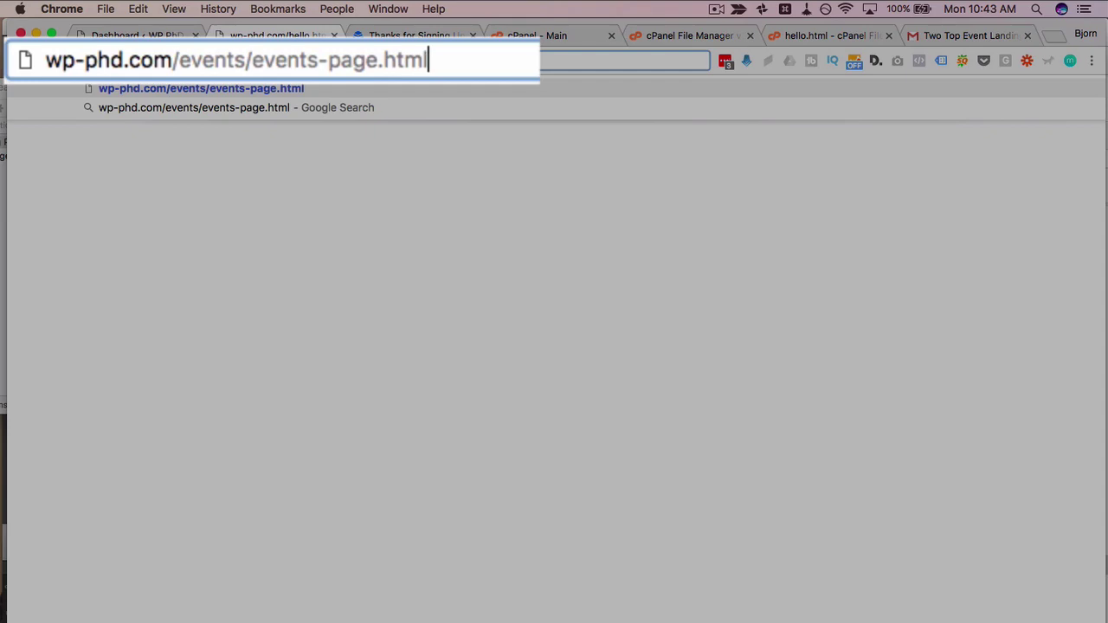
pyautogui.press('Return')
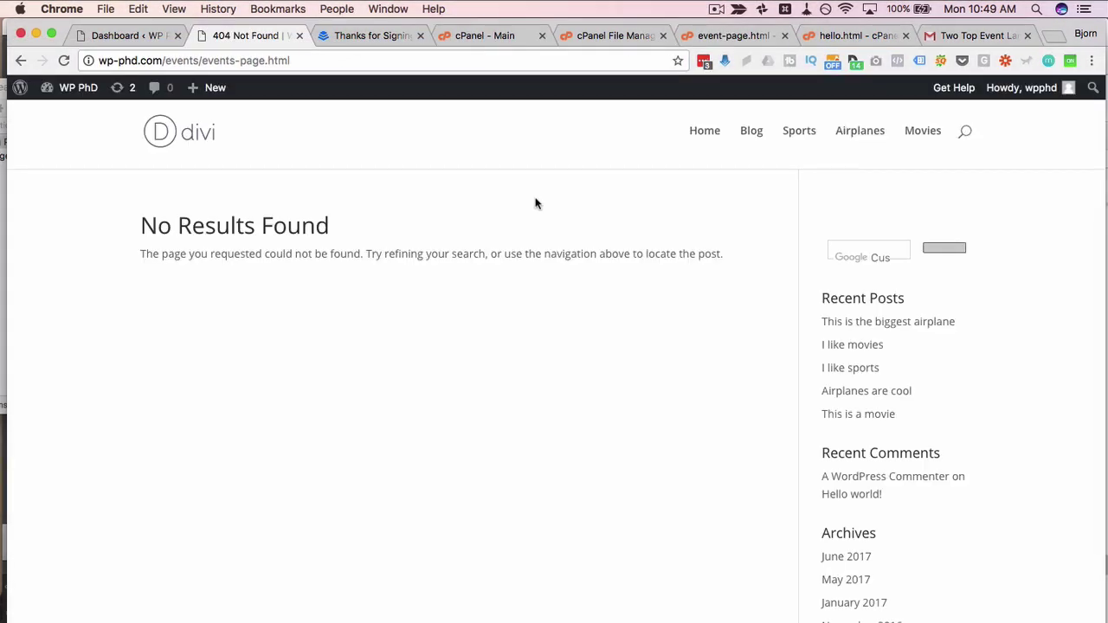
# Step: Check the HTML file's name in the events folder and load wp-phd.com/events/event-page.html
pyautogui.click(603, 36)
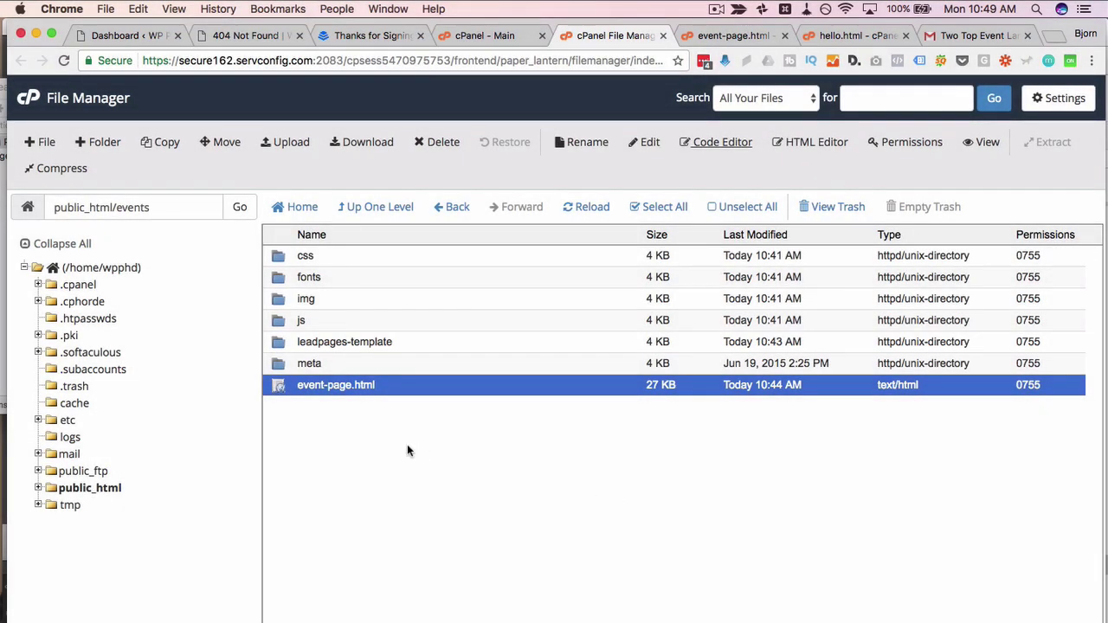
pyautogui.click(330, 386)
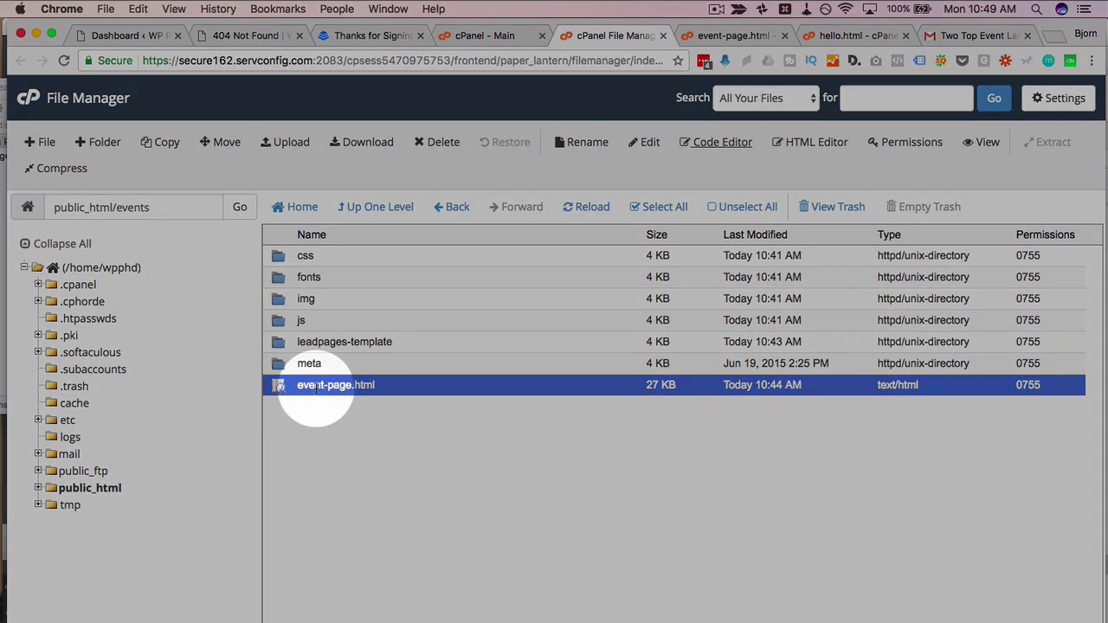
pyautogui.click(247, 35)
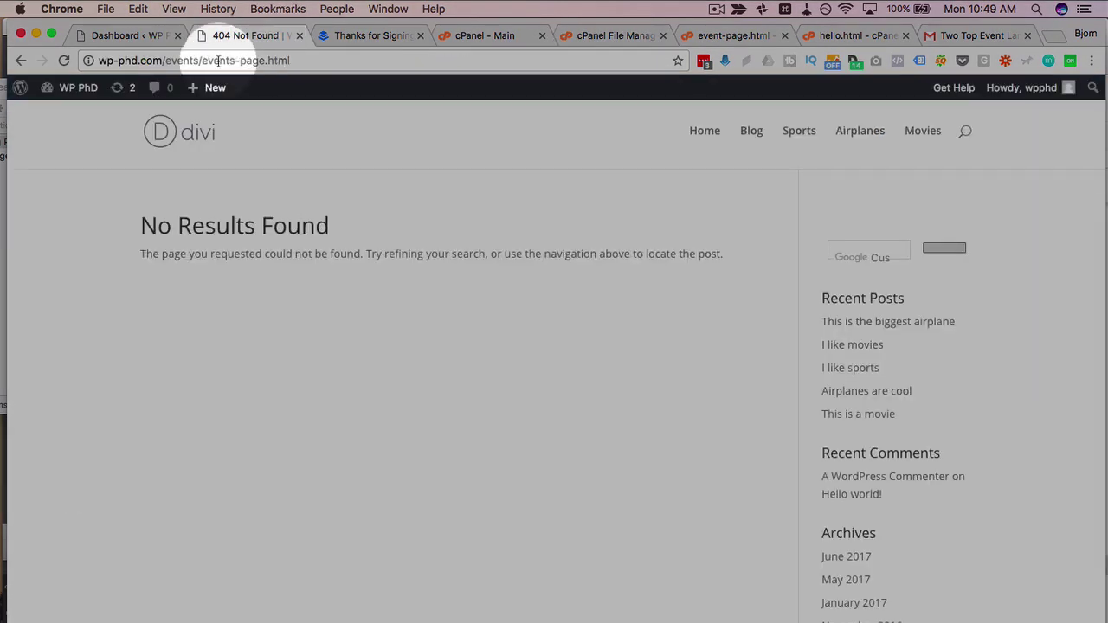
pyautogui.click(235, 62)
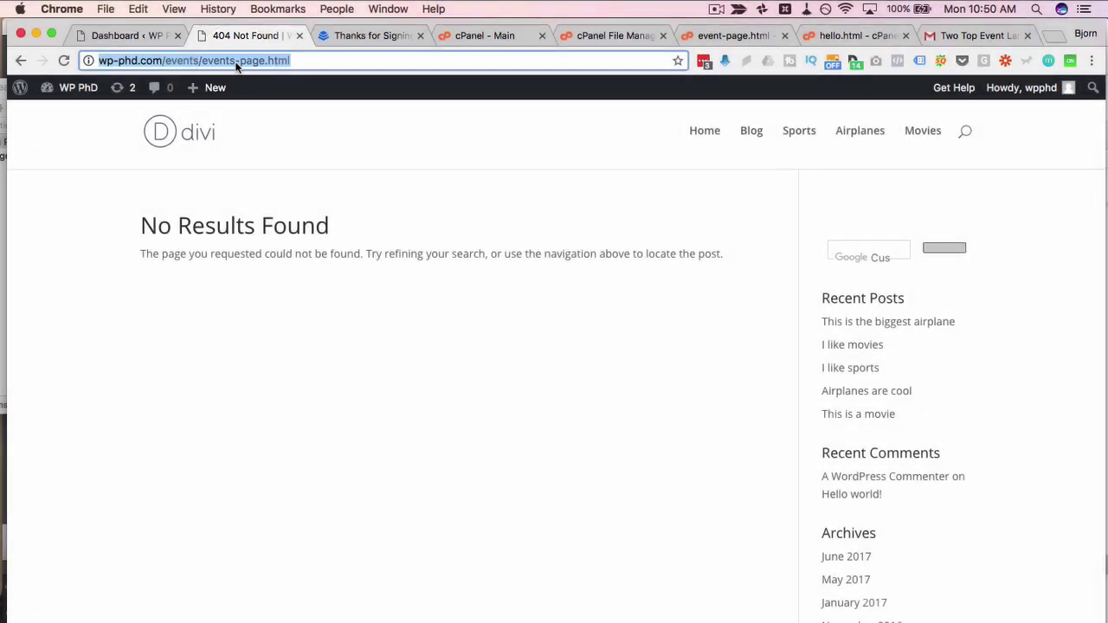
pyautogui.press('BackSpace')
pyautogui.press('Return')
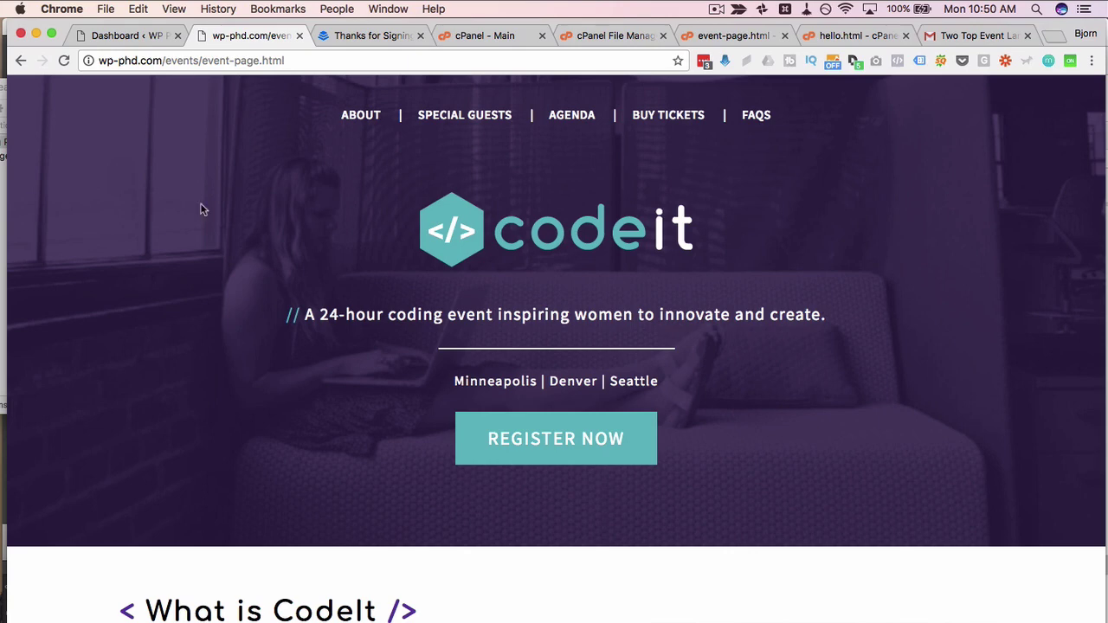
# Step: Examine the live event page from the banner through the special profiles and the schedule section
pyautogui.scroll(-2, 200, 208)
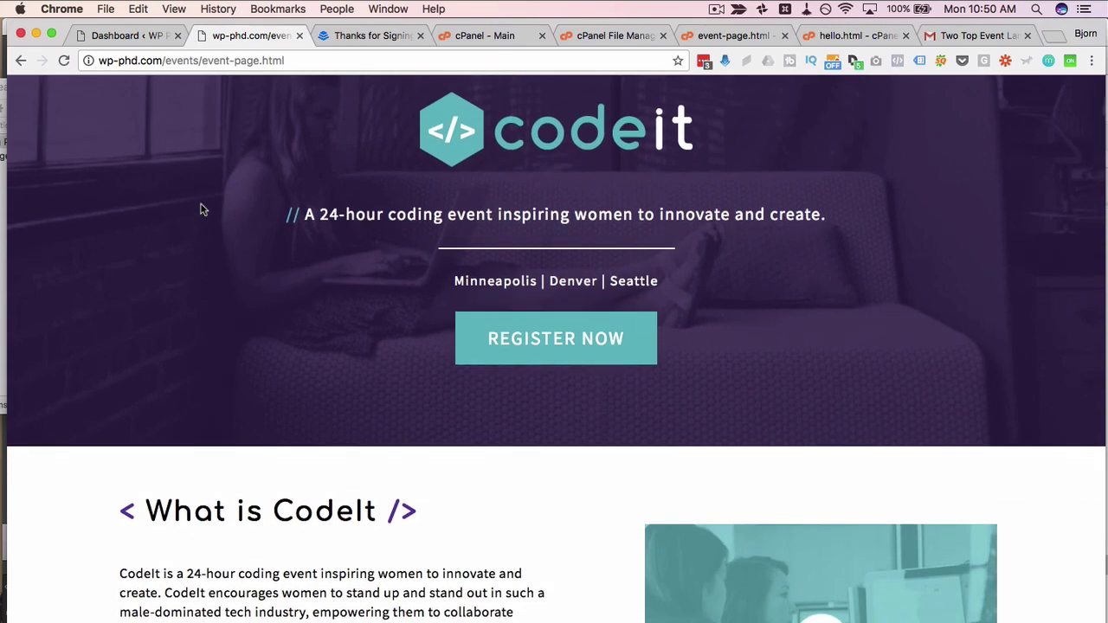
pyautogui.scroll(-14, 200, 209)
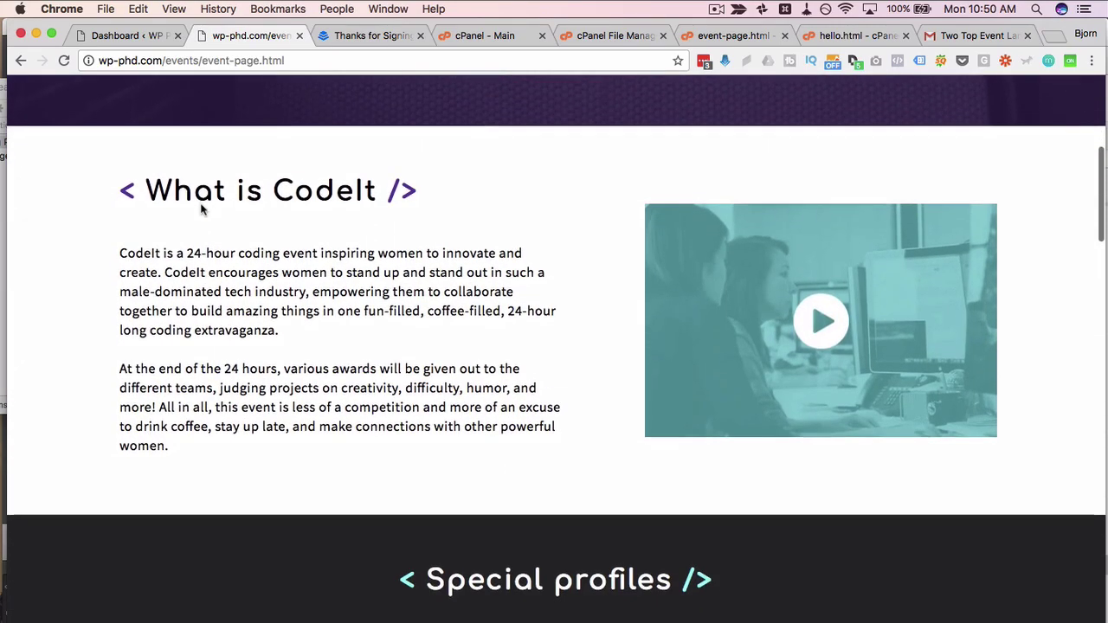
pyautogui.scroll(-10, 201, 205)
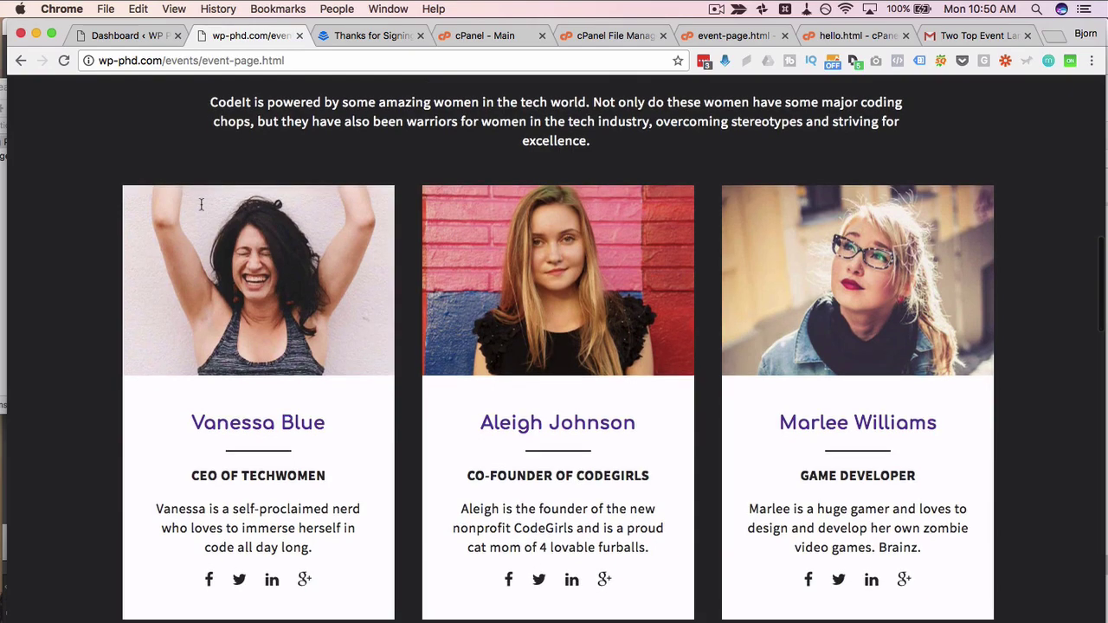
pyautogui.scroll(-7, 200, 205)
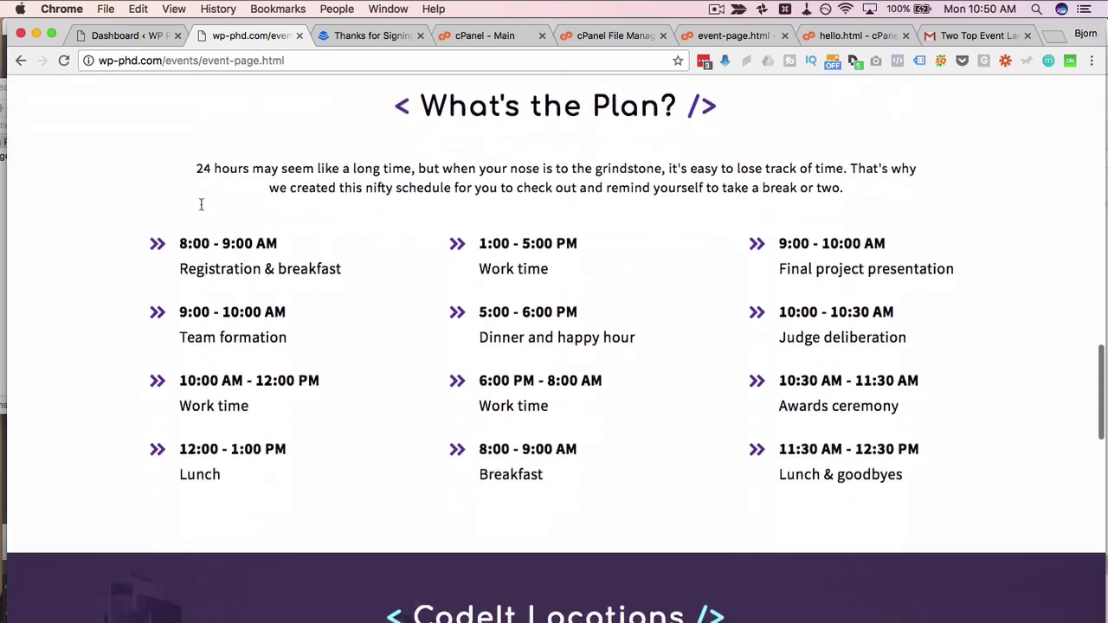
pyautogui.scroll(2, 201, 204)
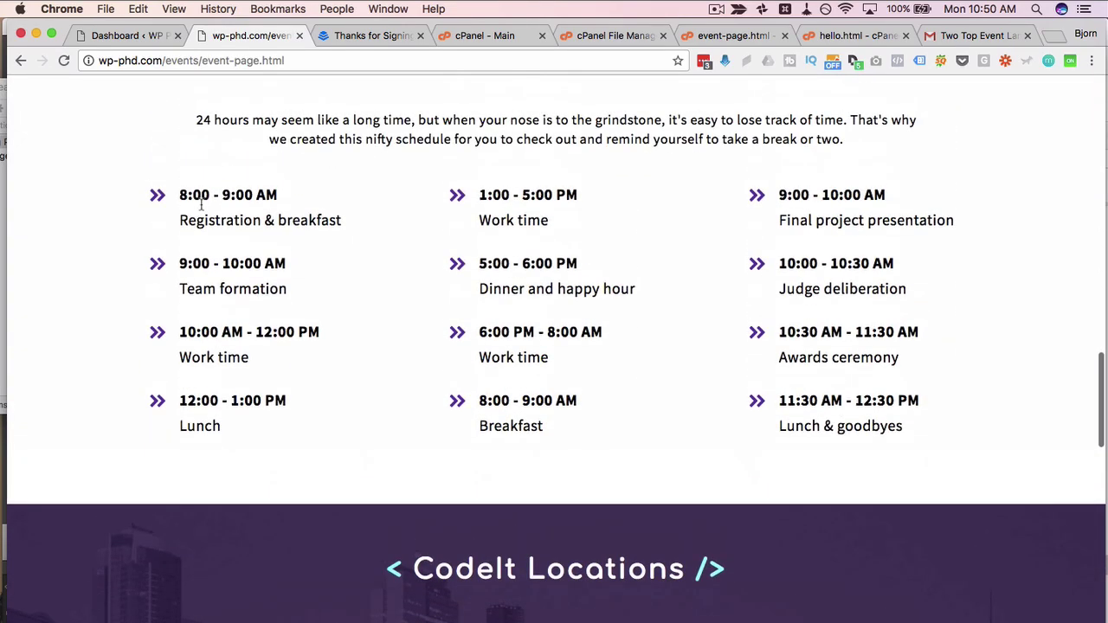
pyautogui.click(470, 208)
pyautogui.scroll(9, 469, 208)
pyautogui.scroll(7, 469, 208)
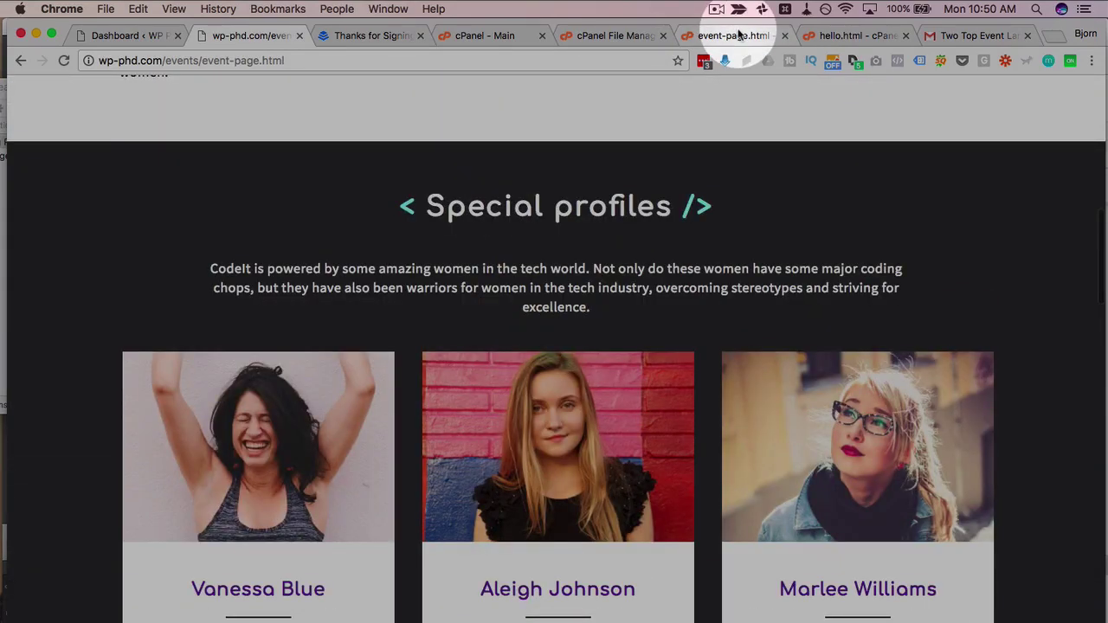
# Step: Examine the source of event-page.html in the code editor, including the placeholder Facebook and Twitter links of the first profile
pyautogui.click(741, 36)
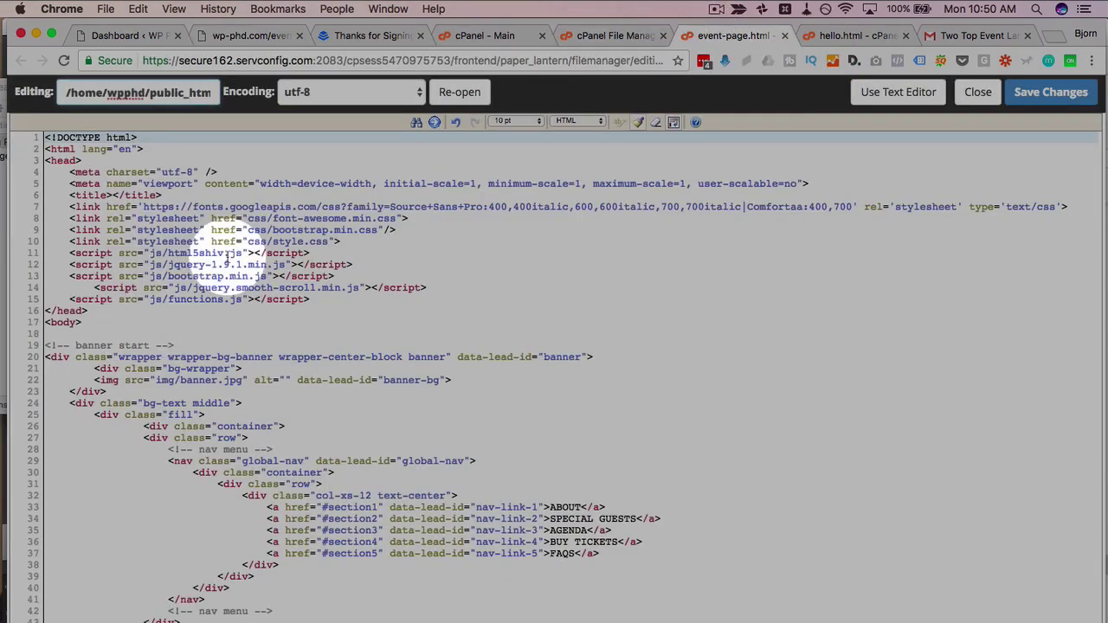
pyautogui.scroll(-3, 221, 252)
pyautogui.scroll(-15, 227, 258)
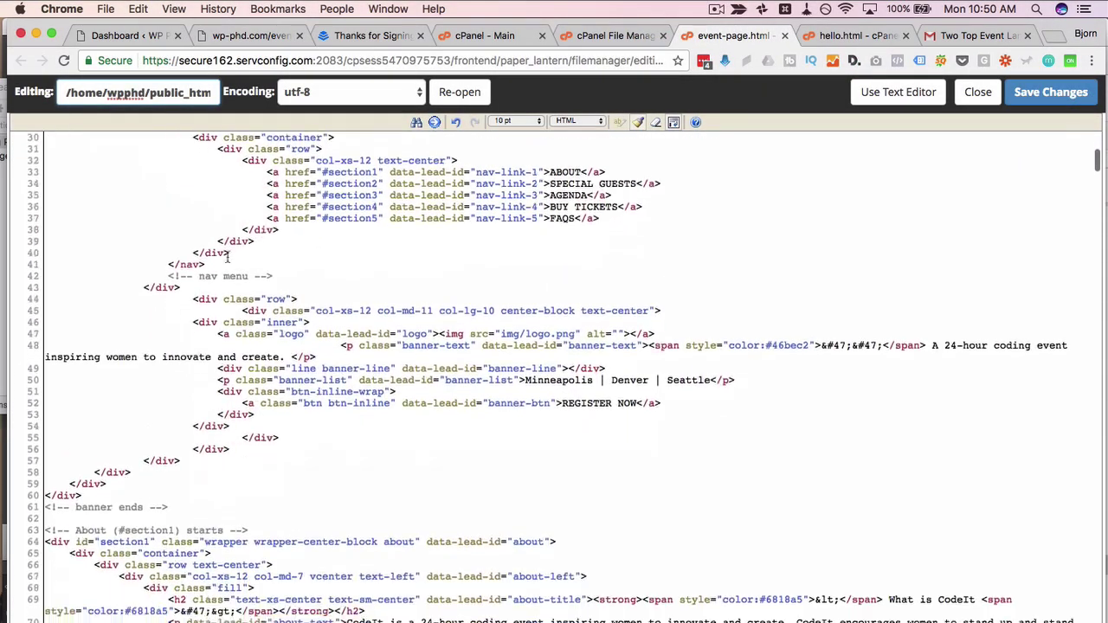
pyautogui.scroll(-10, 228, 257)
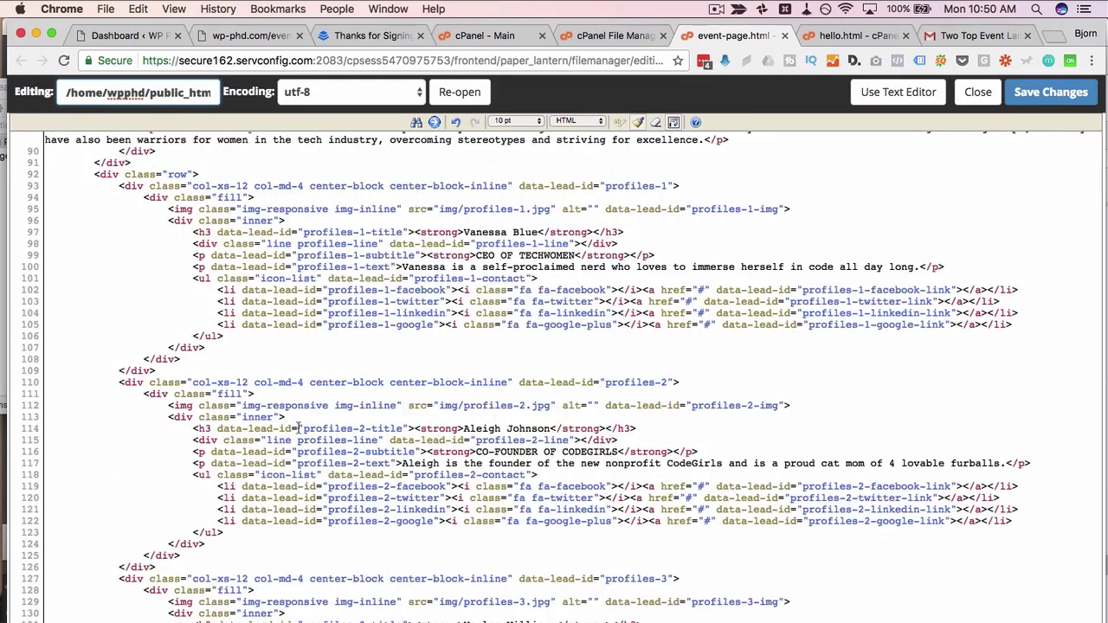
pyautogui.scroll(-1, 298, 428)
pyautogui.scroll(3, 298, 428)
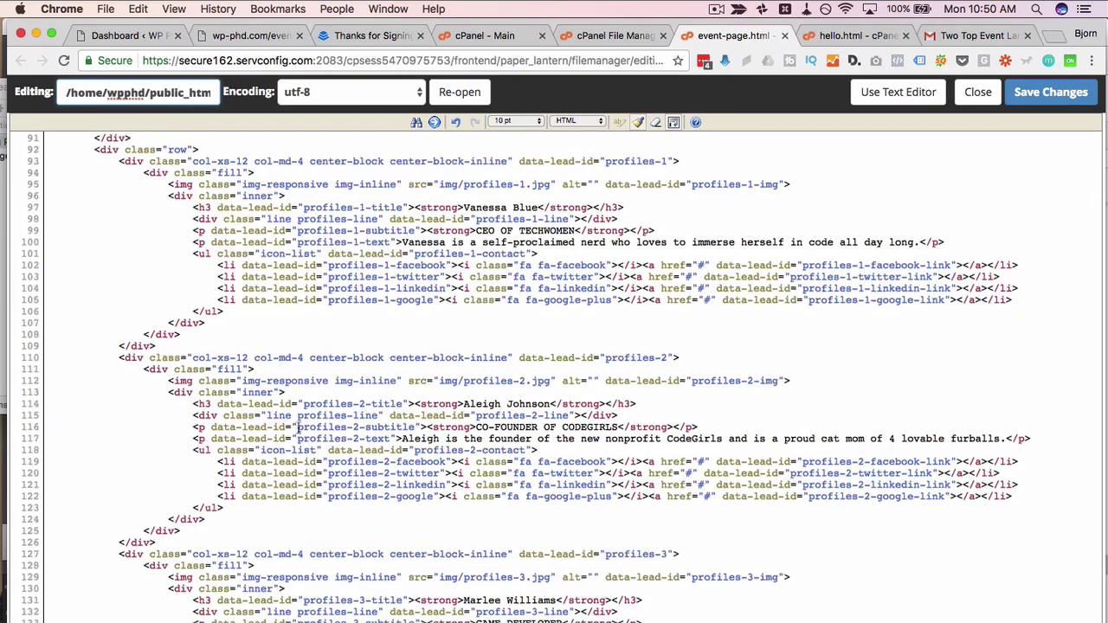
pyautogui.click(701, 369)
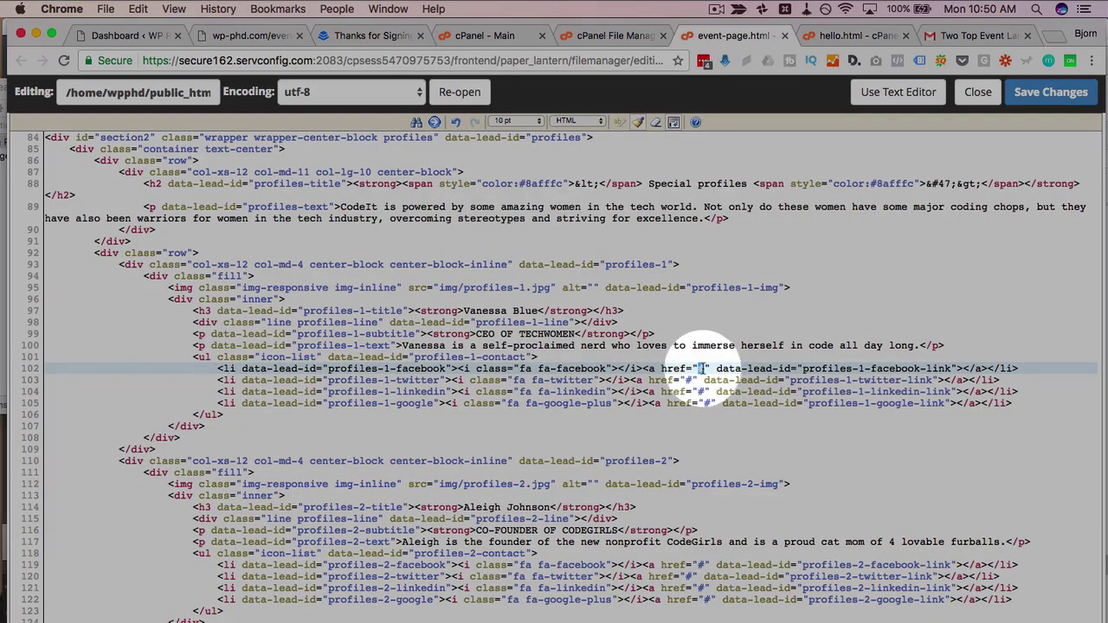
pyautogui.doubleClick(690, 380)
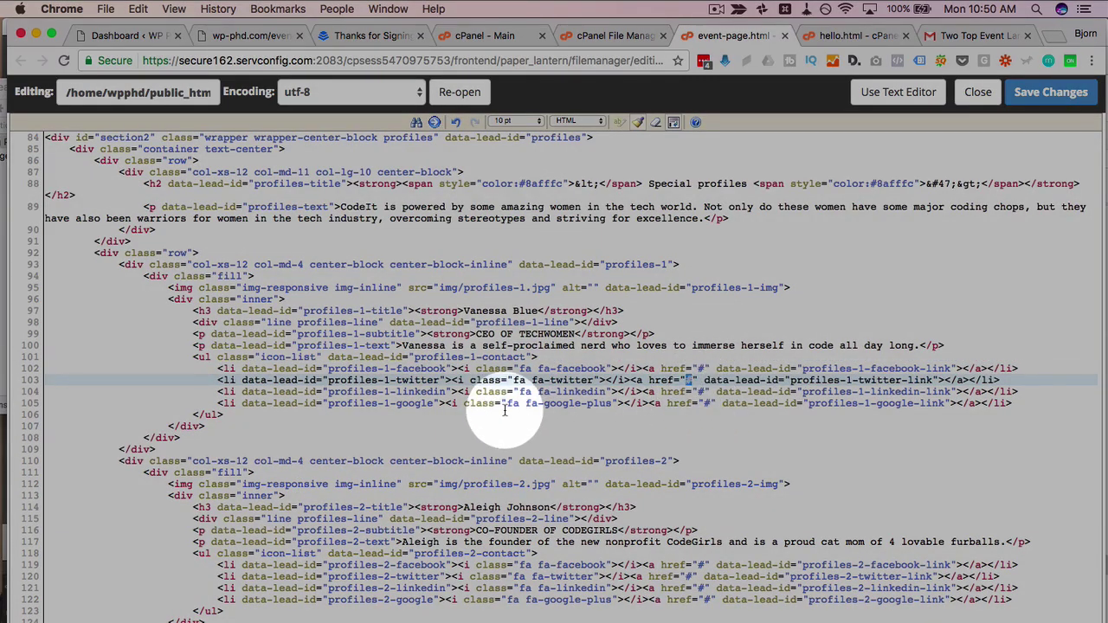
pyautogui.scroll(-5, 508, 433)
# Step: Return to the live event page and look it over from the banner down to the profiles
pyautogui.click(252, 35)
pyautogui.scroll(15, 425, 260)
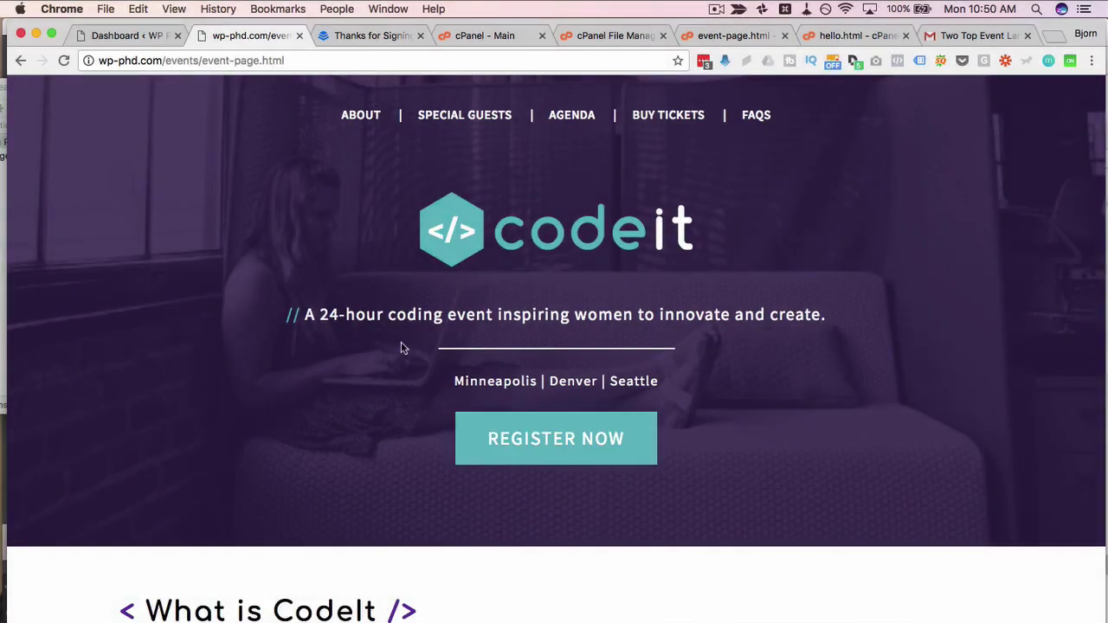
pyautogui.scroll(-10, 295, 374)
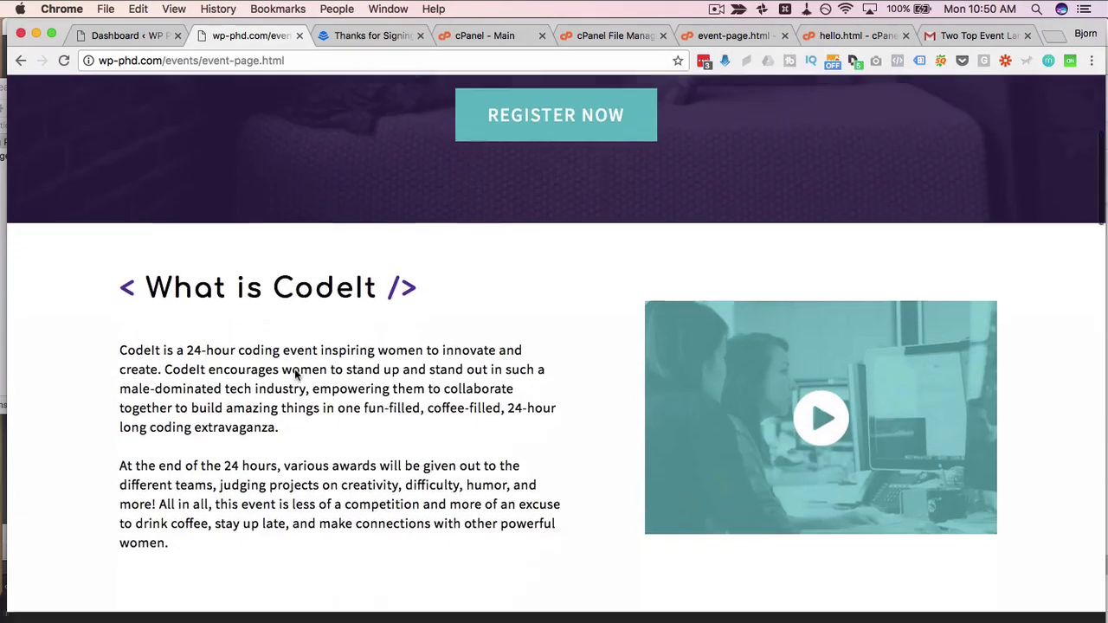
pyautogui.scroll(-8, 294, 374)
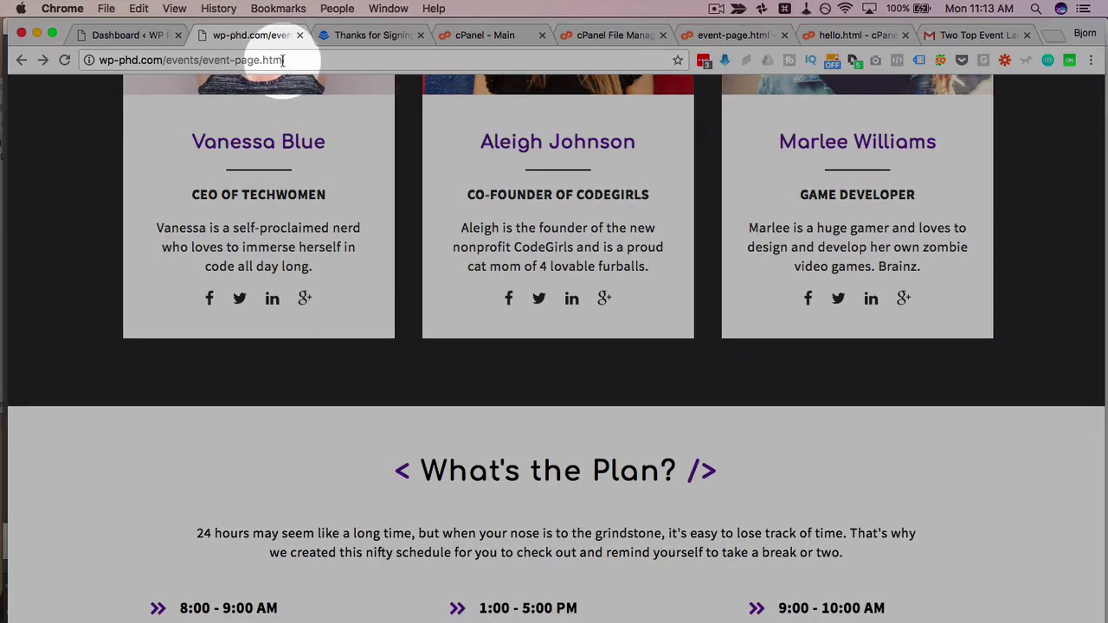
# Step: Rename event-page.html in the events folder to index.html using the File Manager
pyautogui.click(482, 38)
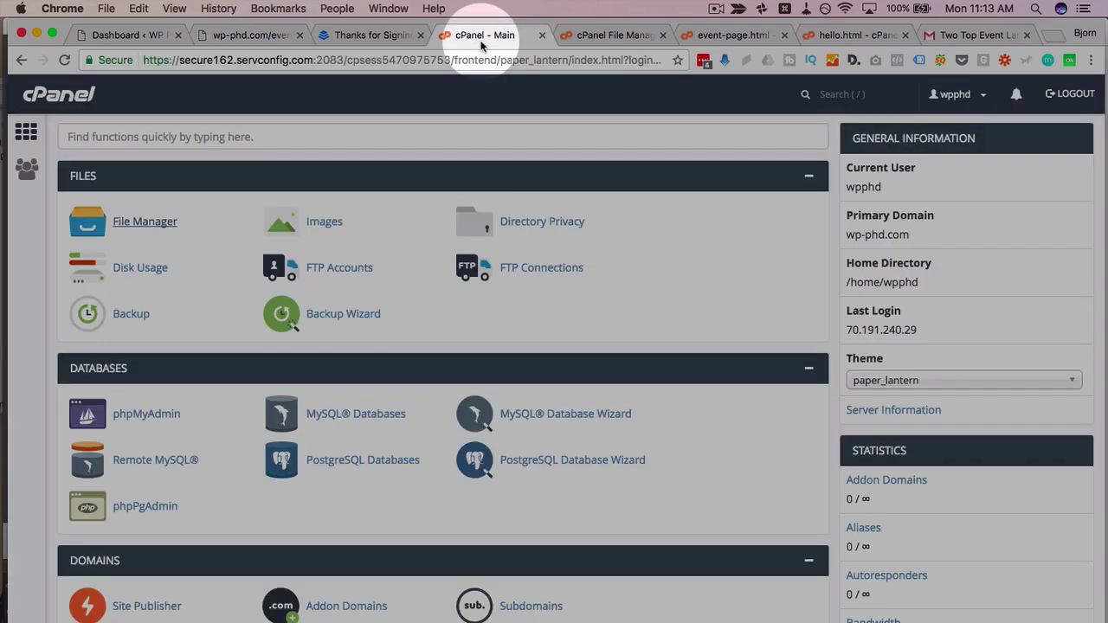
pyautogui.click(576, 34)
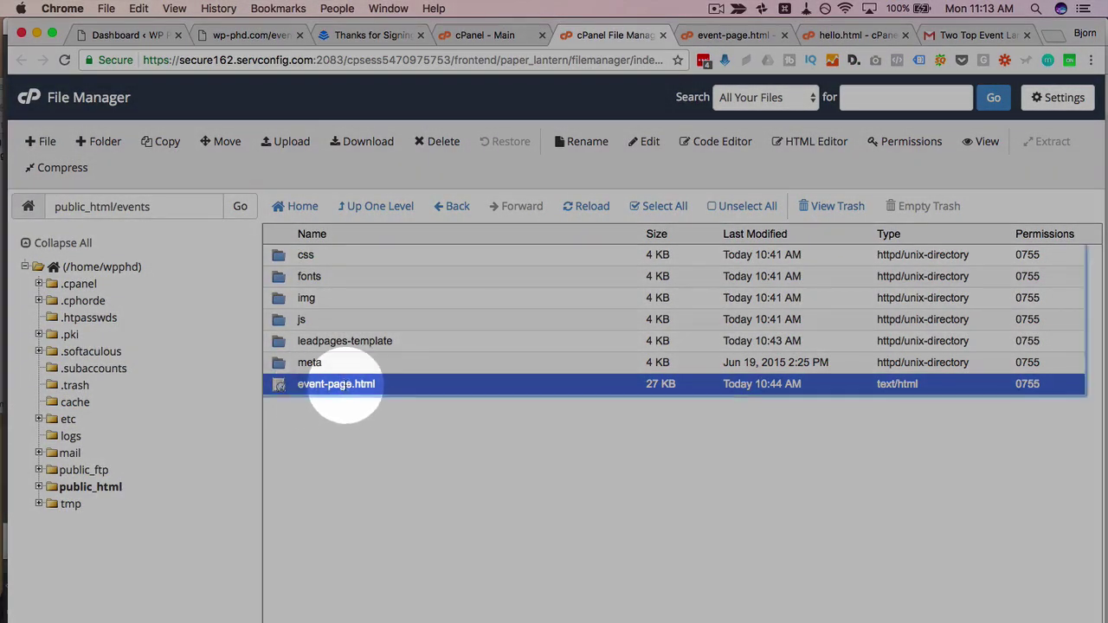
pyautogui.doubleClick(336, 385)
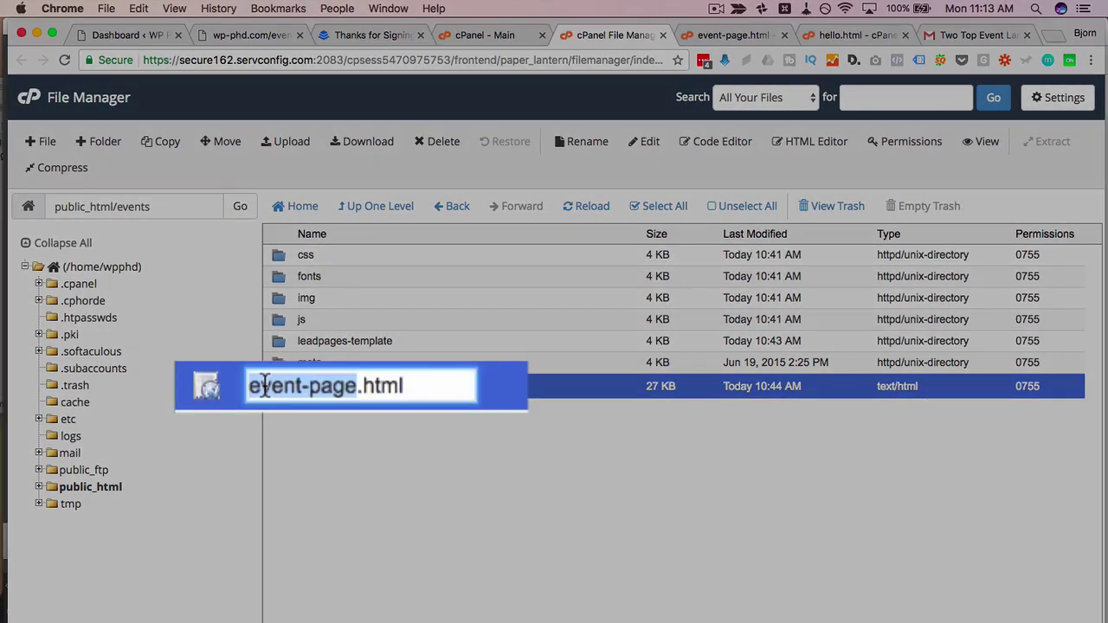
pyautogui.press('BackSpace')
pyautogui.write('index')
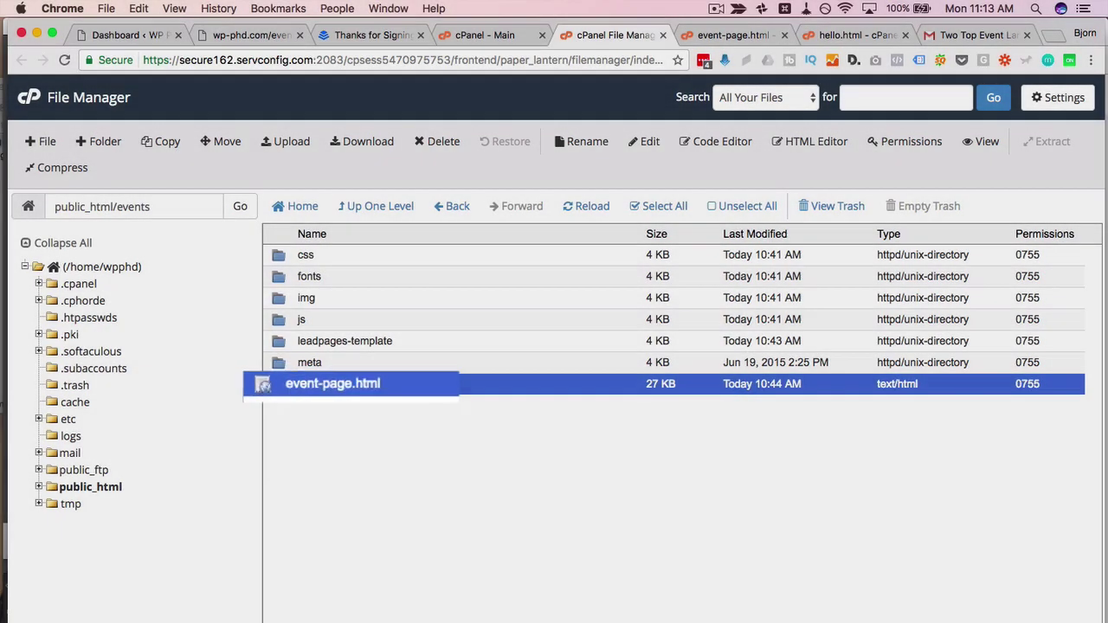
pyautogui.press('Return')
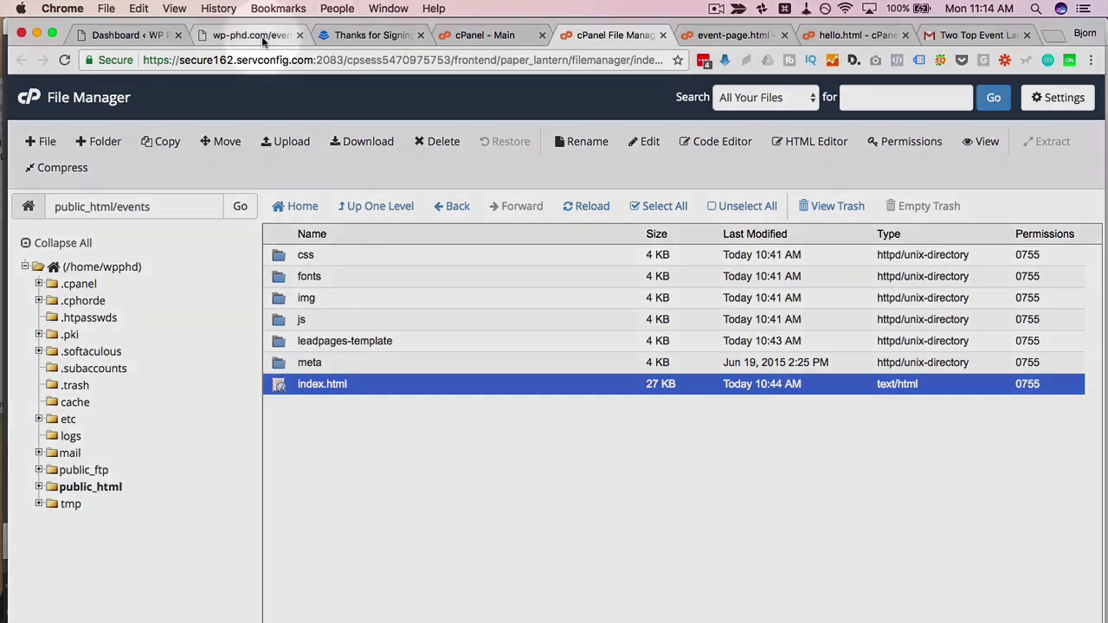
# Step: Load the renamed landing page at wp-phd.com/events/index.html
pyautogui.click(247, 35)
pyautogui.moveTo(202, 60); pyautogui.dragTo(259, 59)
pyautogui.write('index')
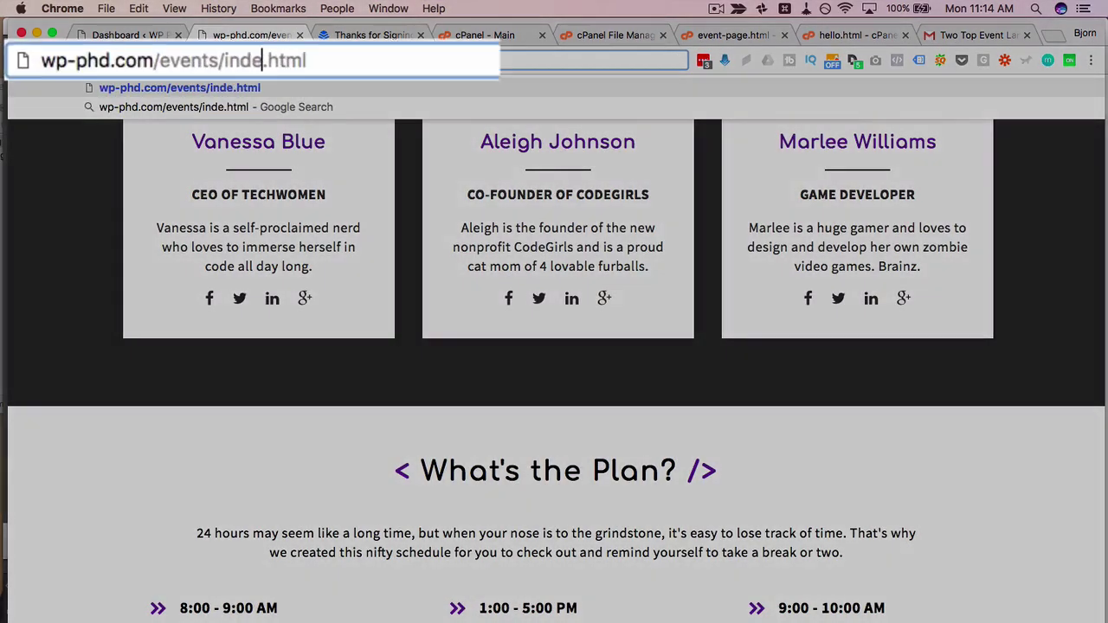
pyautogui.press('Return')
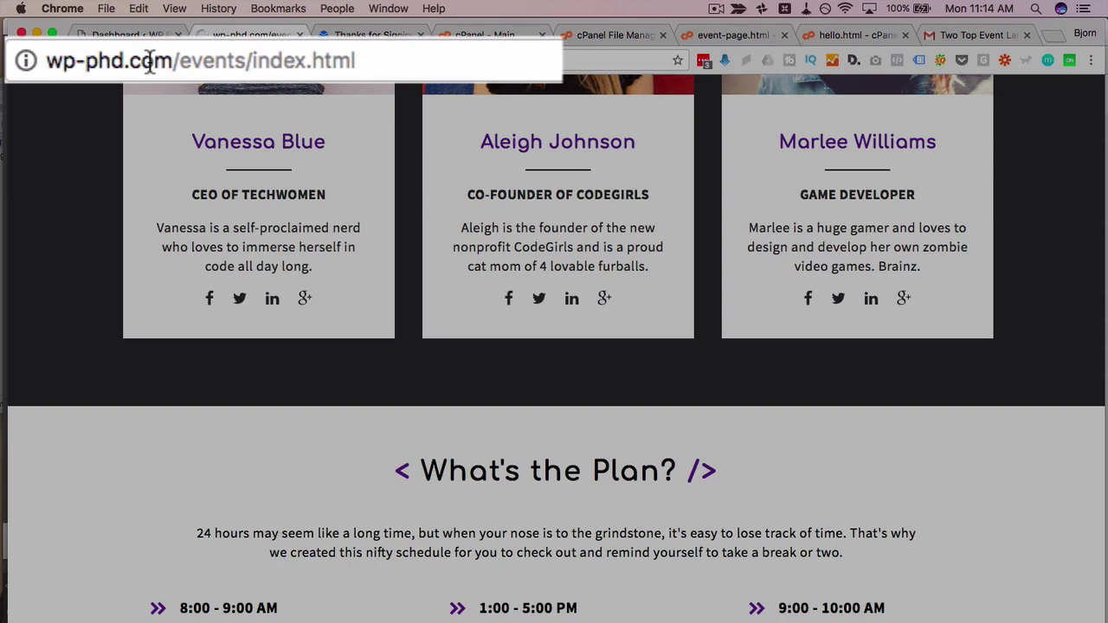